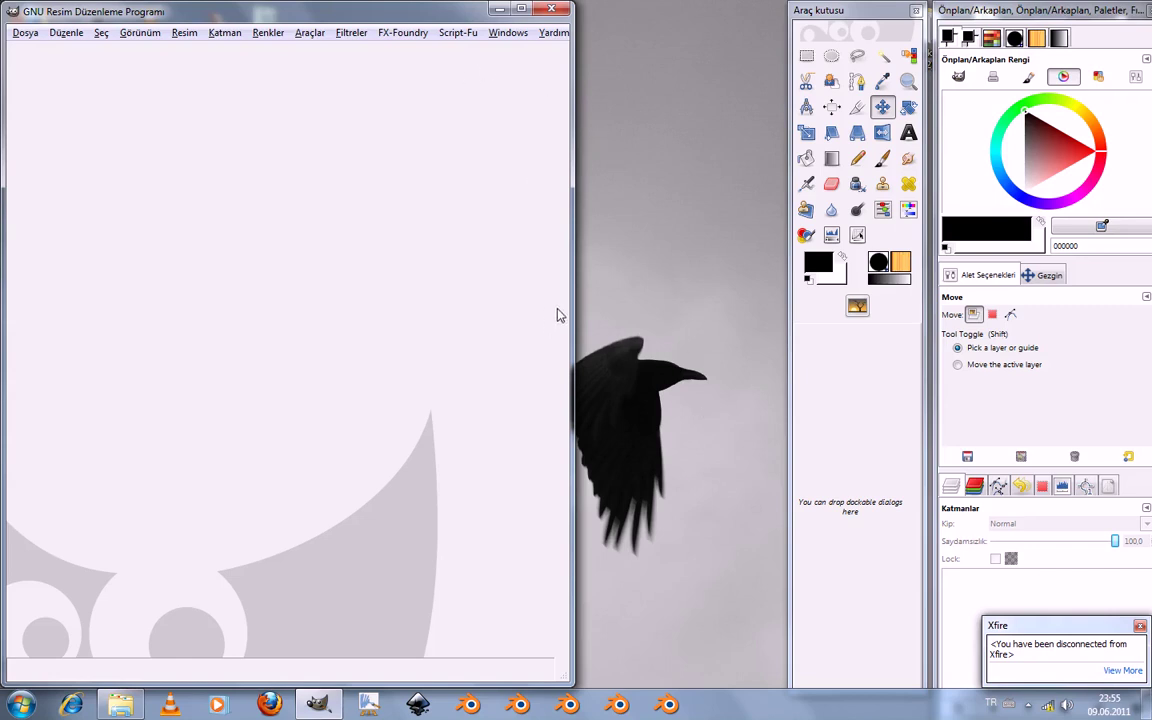
- Open puch haflinger.jpg from recent files and maximize its image window
{"action": "left_click", "coordinate": [24, 33]}
{"action": "mouse_move", "coordinate": [70, 138]}
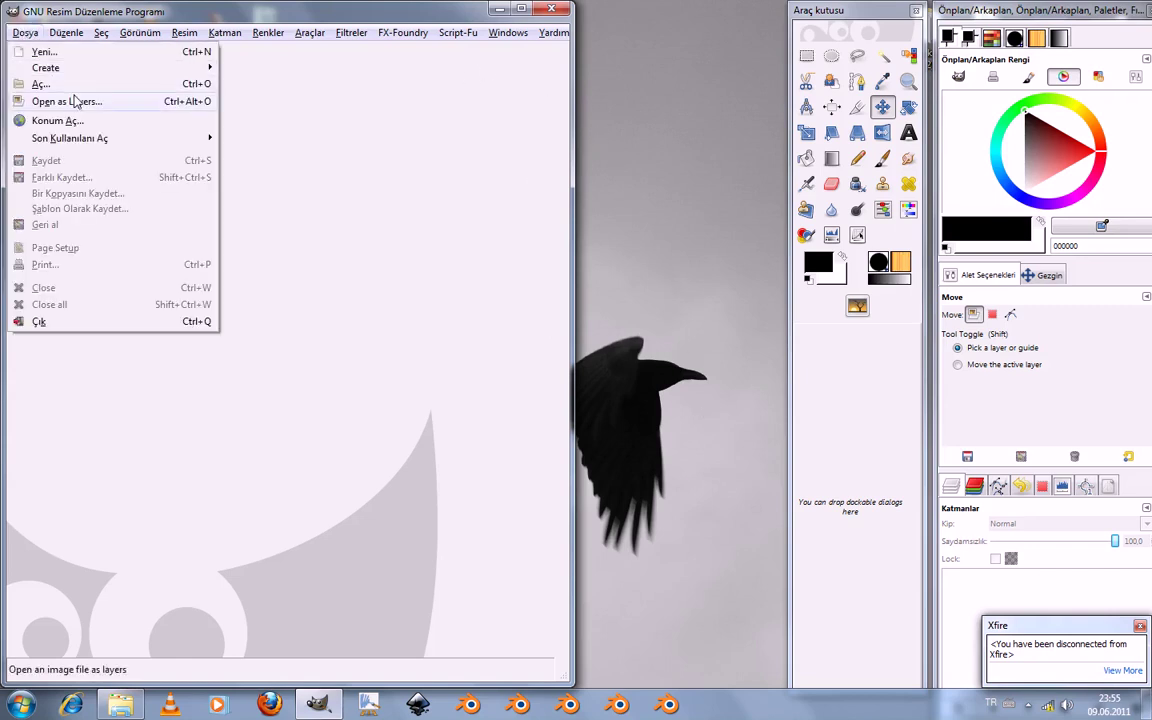
{"action": "left_click", "coordinate": [262, 141]}
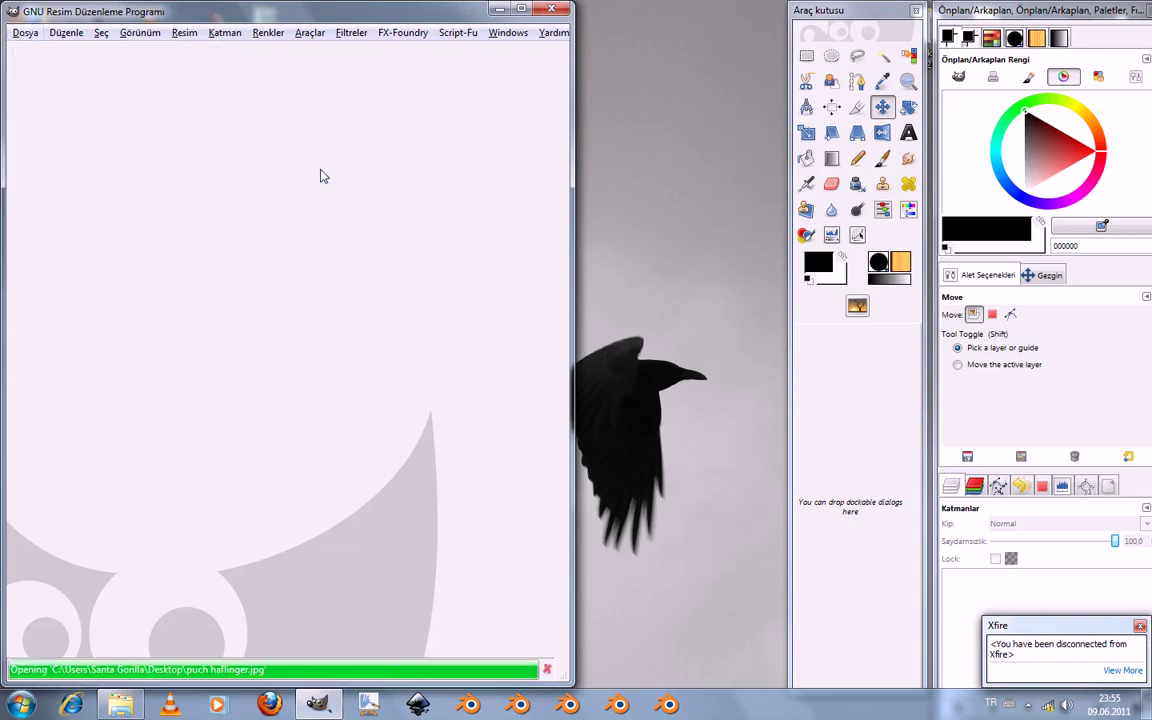
{"action": "left_click_drag", "start_coordinate": [333, 63], "coordinate": [5, 30]}
{"action": "double_click", "coordinate": [286, 12]}
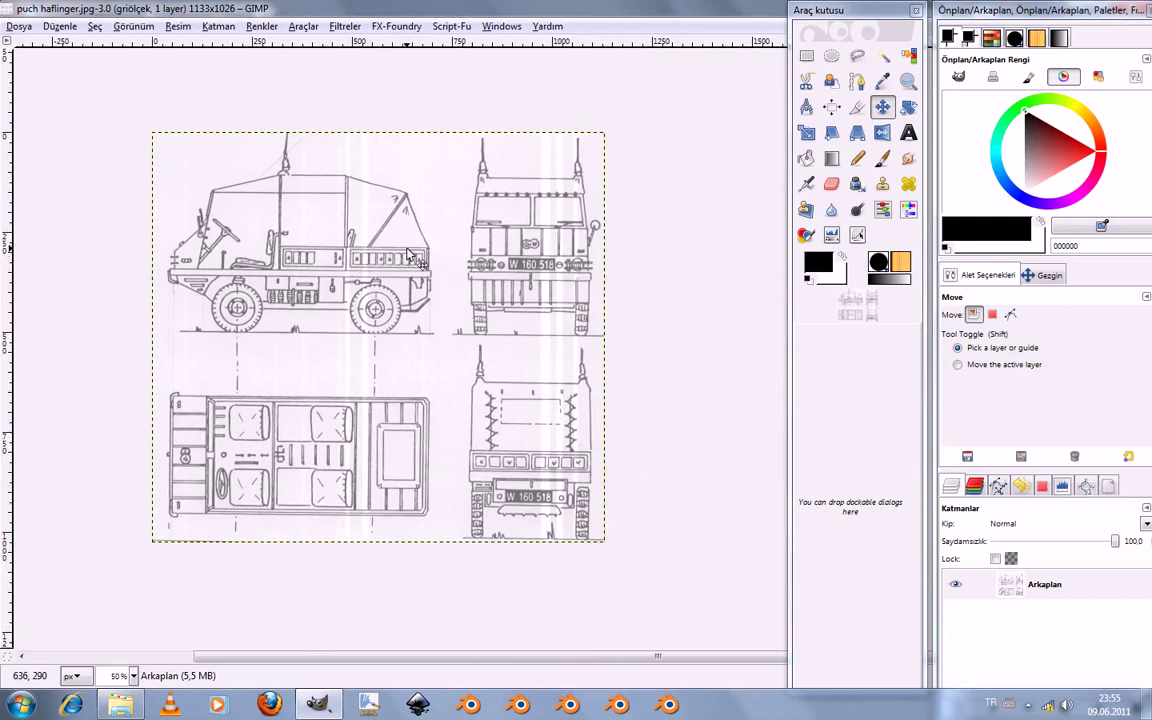
- Zoom to 66.7% so all four vehicle views of the blueprint are visible
{"action": "scroll", "coordinate": [413, 255], "scroll_direction": "up", "scroll_amount": 1, "text": "ctrl"}
{"action": "scroll", "coordinate": [402, 276], "scroll_direction": "up", "scroll_amount": 1, "text": "ctrl"}
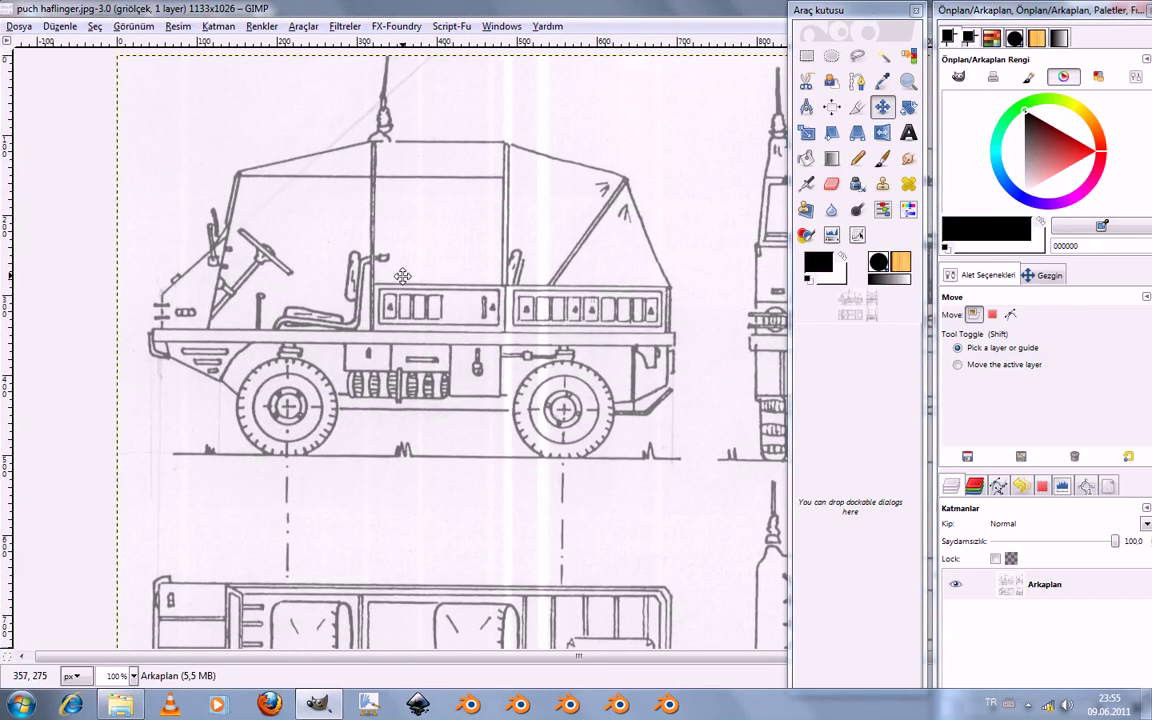
{"action": "scroll", "coordinate": [575, 322], "scroll_direction": "down", "scroll_amount": 1, "text": "ctrl"}
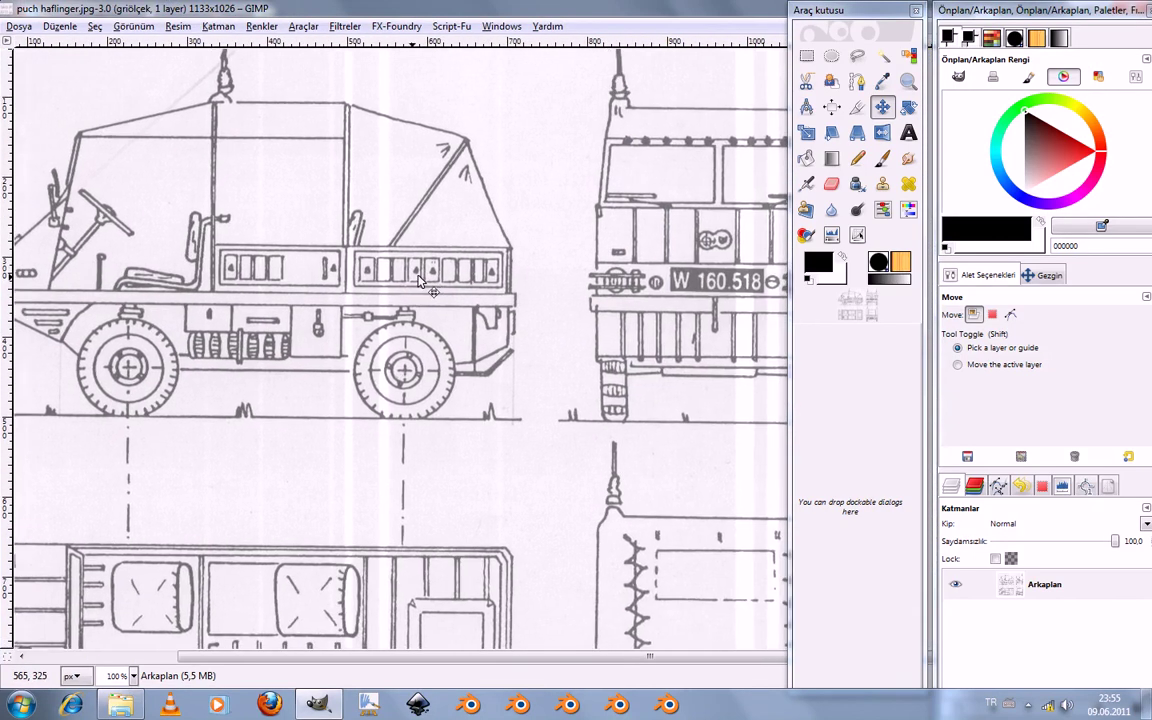
{"action": "scroll", "coordinate": [418, 280], "scroll_direction": "down", "scroll_amount": 1, "text": "ctrl"}
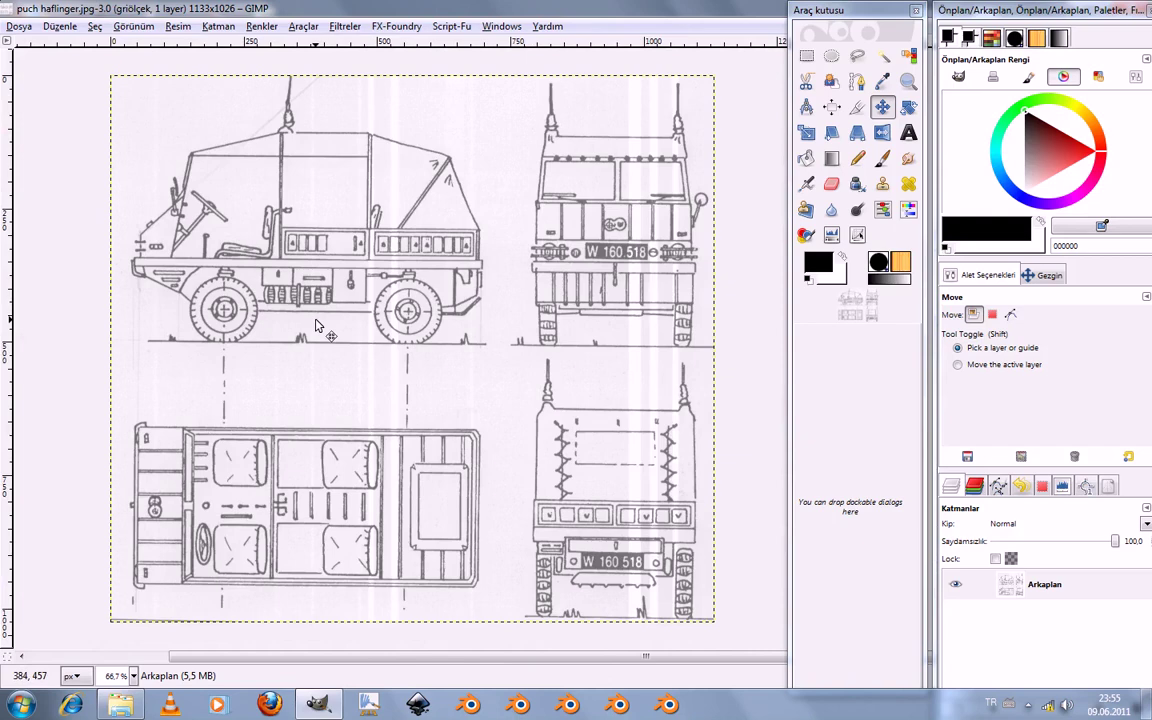
{"action": "scroll", "coordinate": [380, 240], "scroll_direction": "left", "scroll_amount": 2}
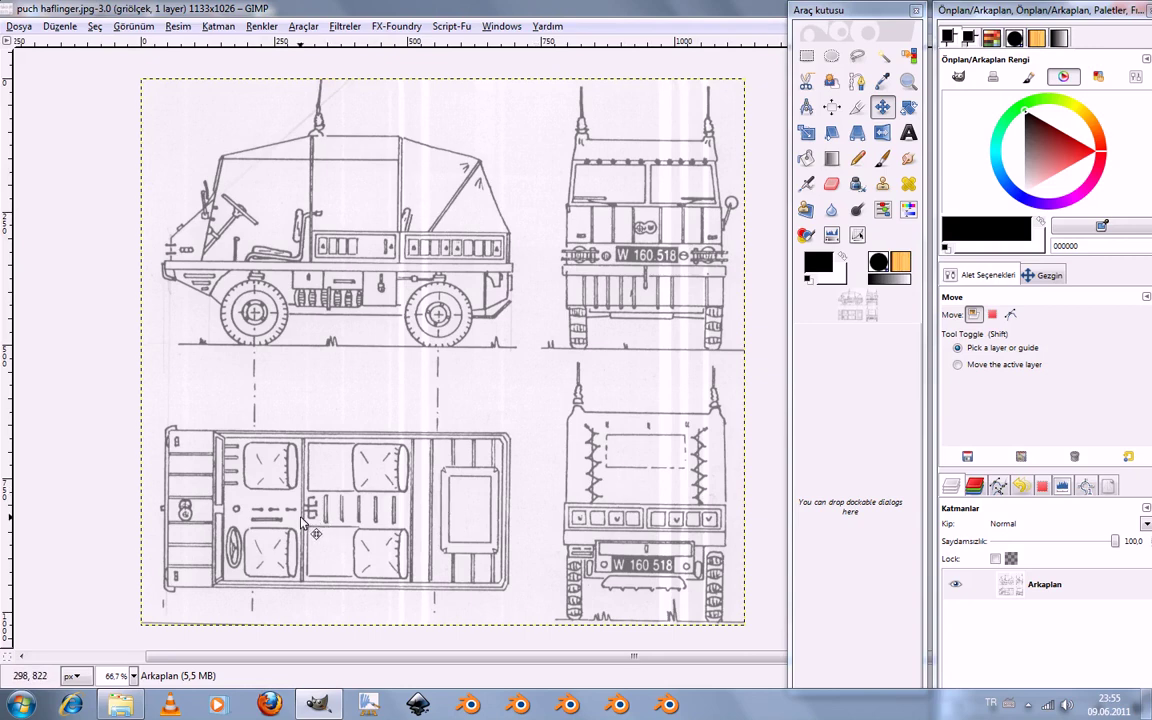
{"action": "scroll", "coordinate": [514, 370], "scroll_direction": "right", "scroll_amount": 2}
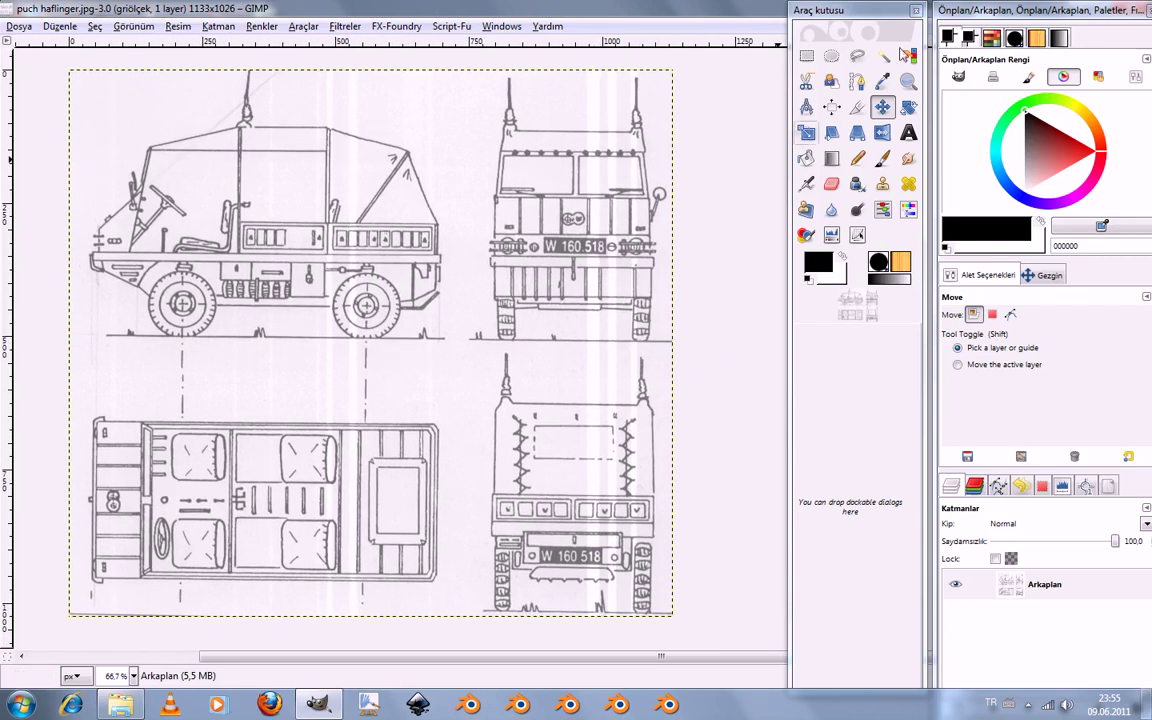
- Draw a rough rectangle selection around the blueprint's side view
{"action": "left_click", "coordinate": [807, 57]}
{"action": "left_click_drag", "start_coordinate": [455, 130], "coordinate": [97, 343]}
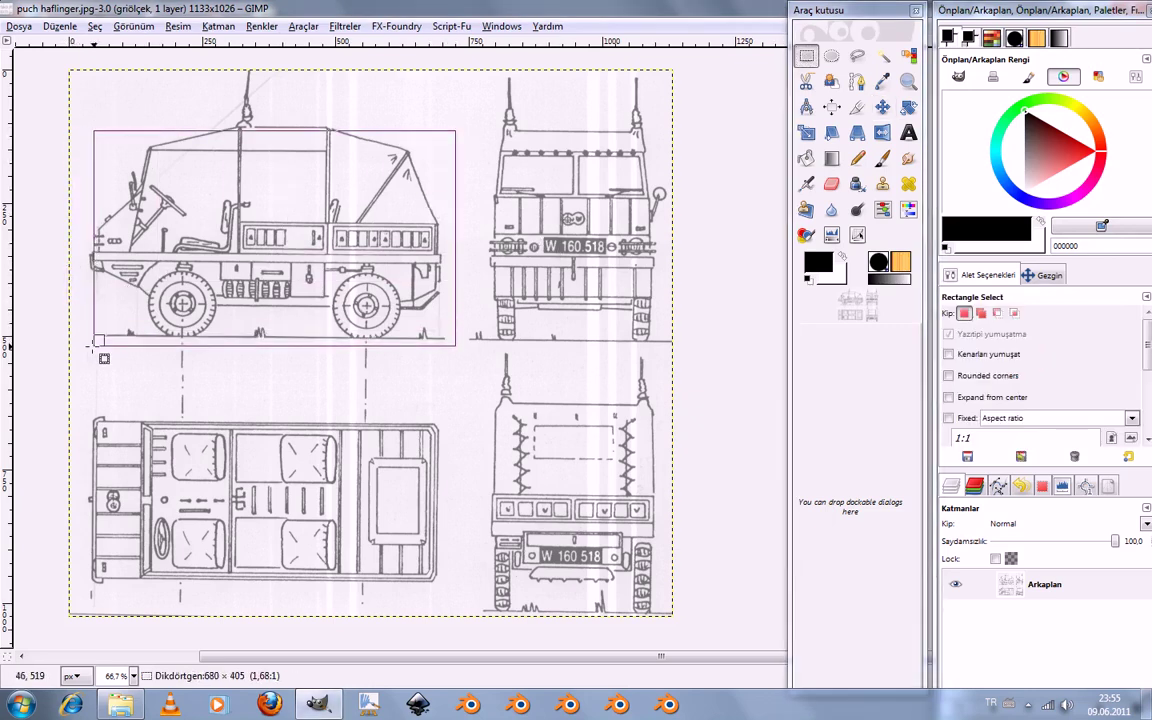
{"action": "left_click_drag", "start_coordinate": [97, 343], "coordinate": [89, 346]}
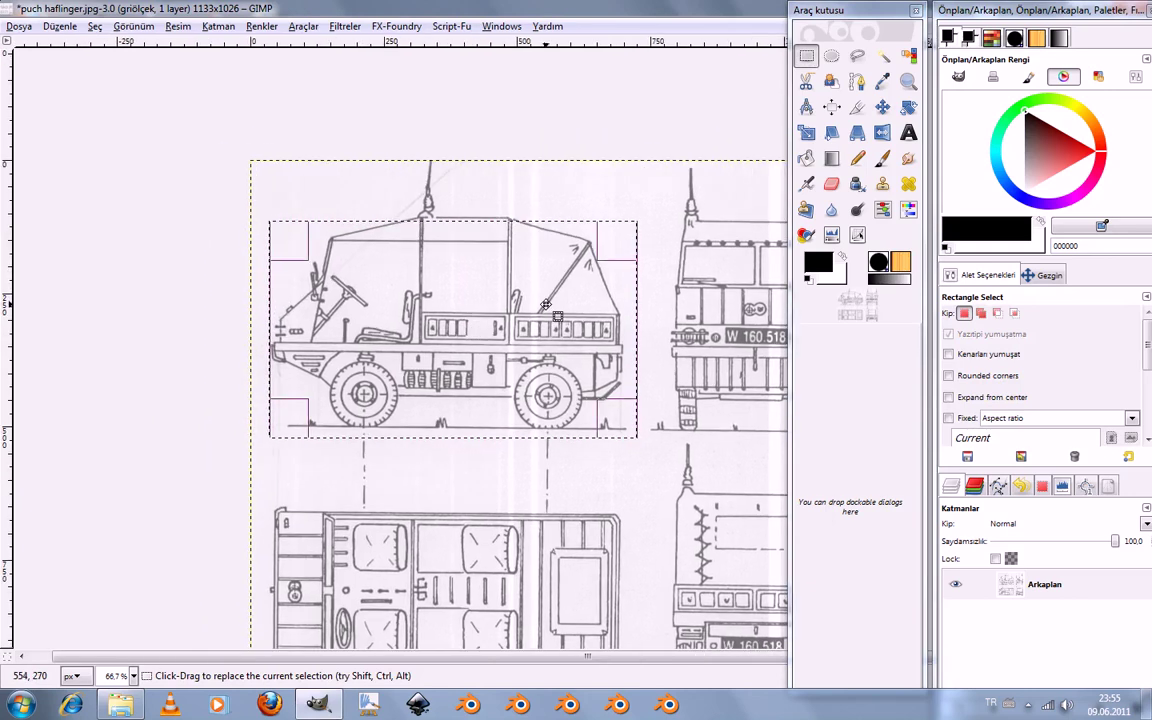
{"action": "scroll", "coordinate": [627, 327], "scroll_direction": "up", "scroll_amount": 1}
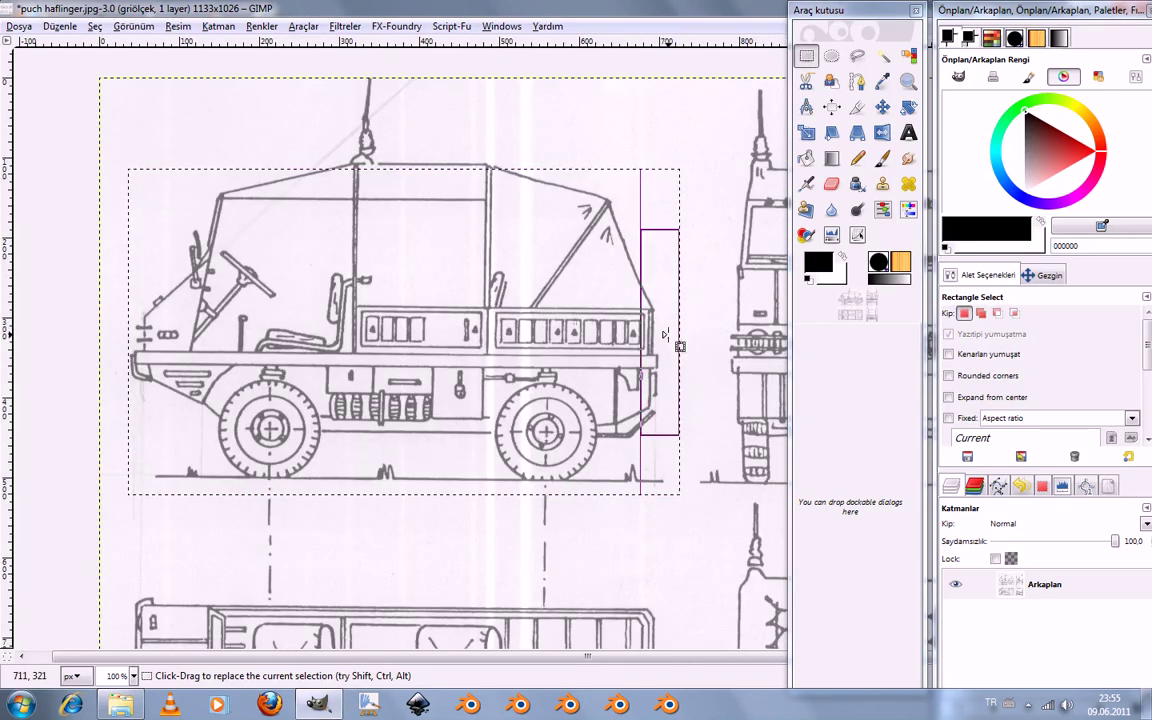
- Tighten the selection edges to the vehicle, antenna to ground line, about 662×401 px
{"action": "left_click_drag", "start_coordinate": [676, 328], "coordinate": [653, 348]}
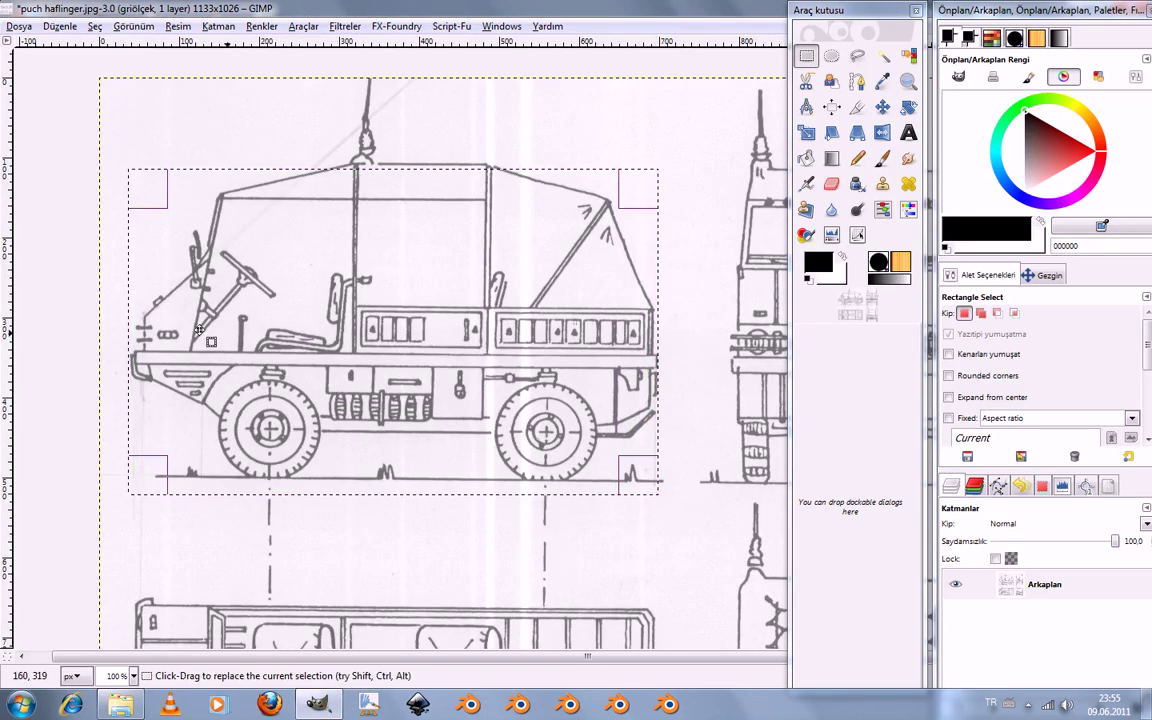
{"action": "left_click_drag", "start_coordinate": [145, 332], "coordinate": [145, 333]}
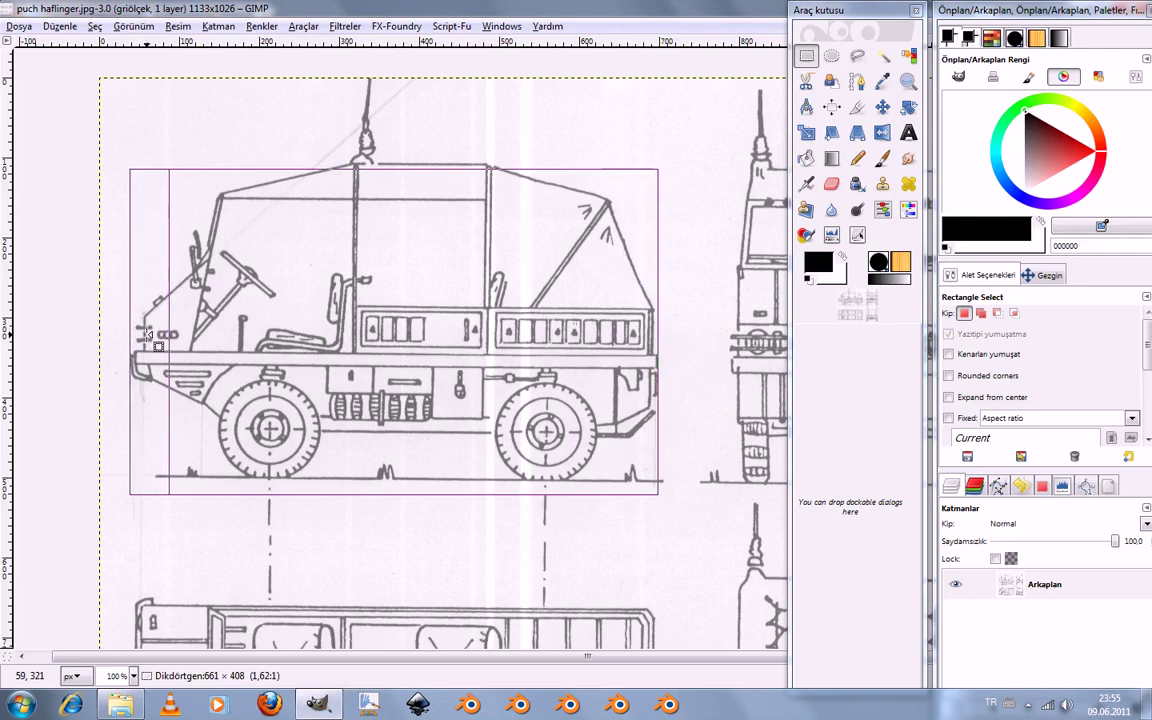
{"action": "left_click_drag", "start_coordinate": [404, 191], "coordinate": [400, 182]}
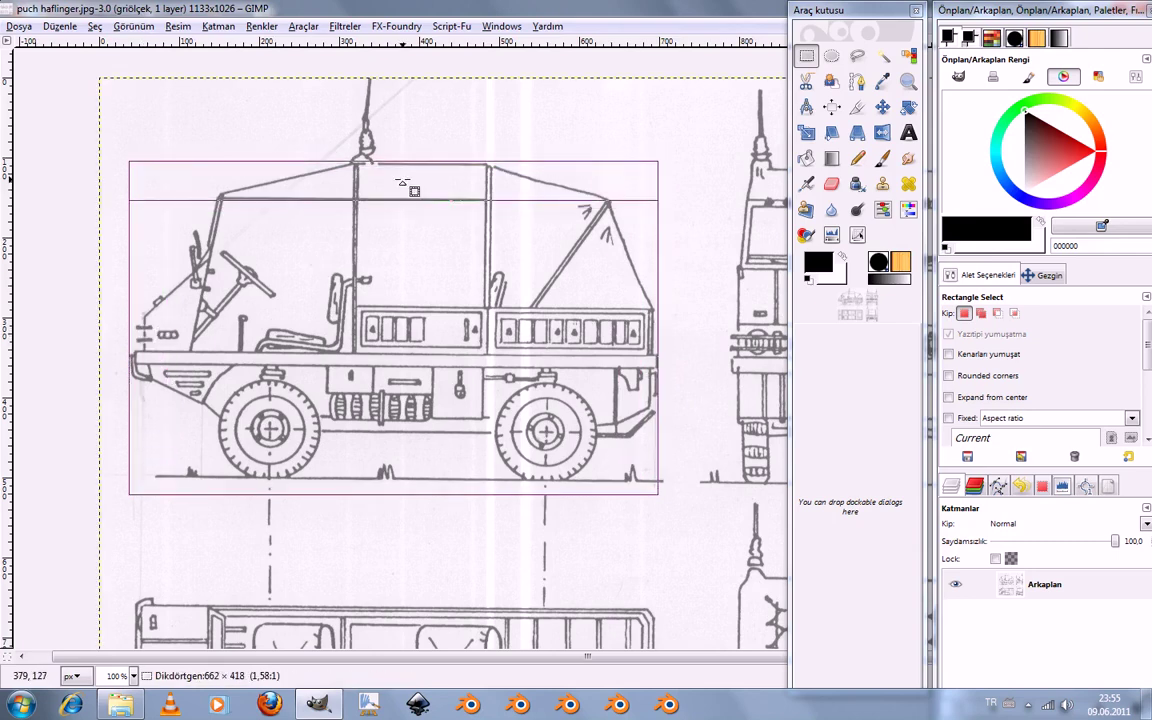
{"action": "left_click_drag", "start_coordinate": [399, 494], "coordinate": [401, 478]}
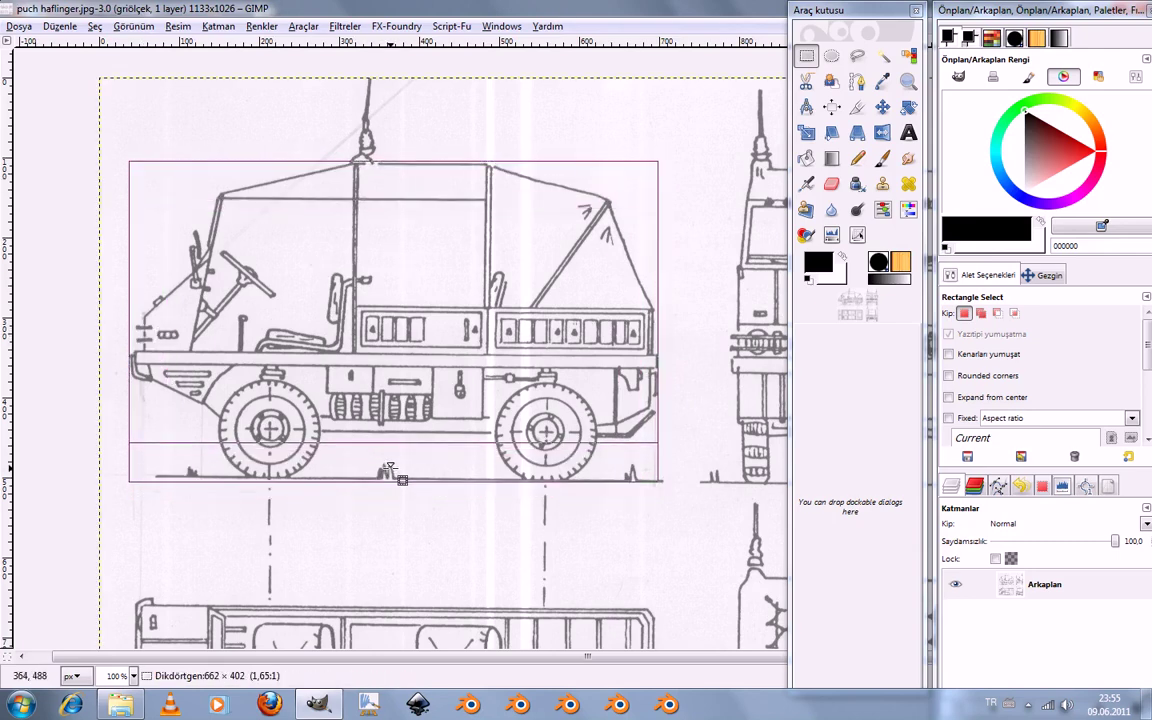
{"action": "key", "text": "Return"}
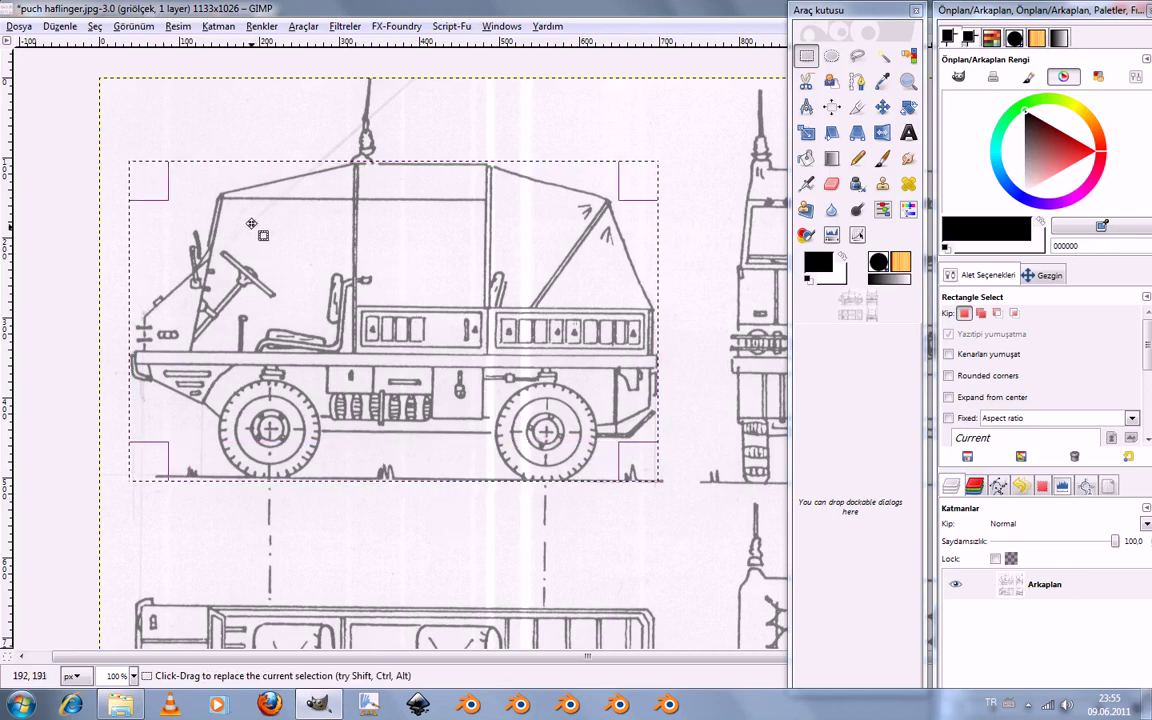
{"action": "left_click", "coordinate": [405, 187]}
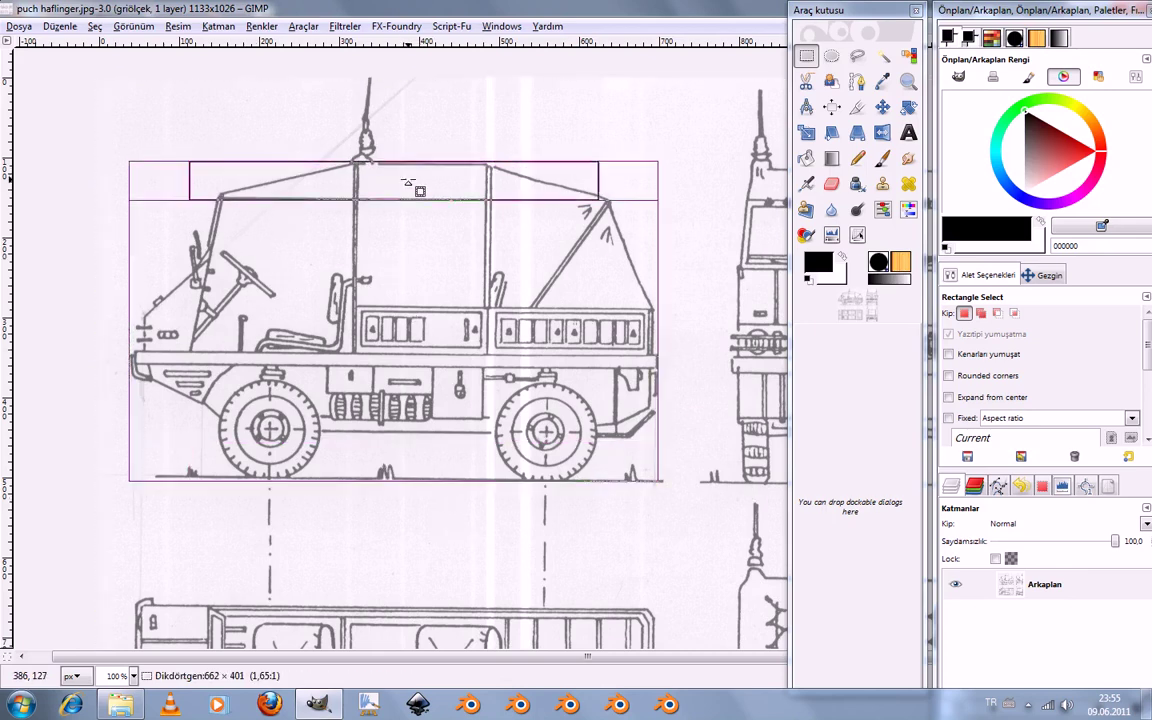
{"action": "key", "text": "Return"}
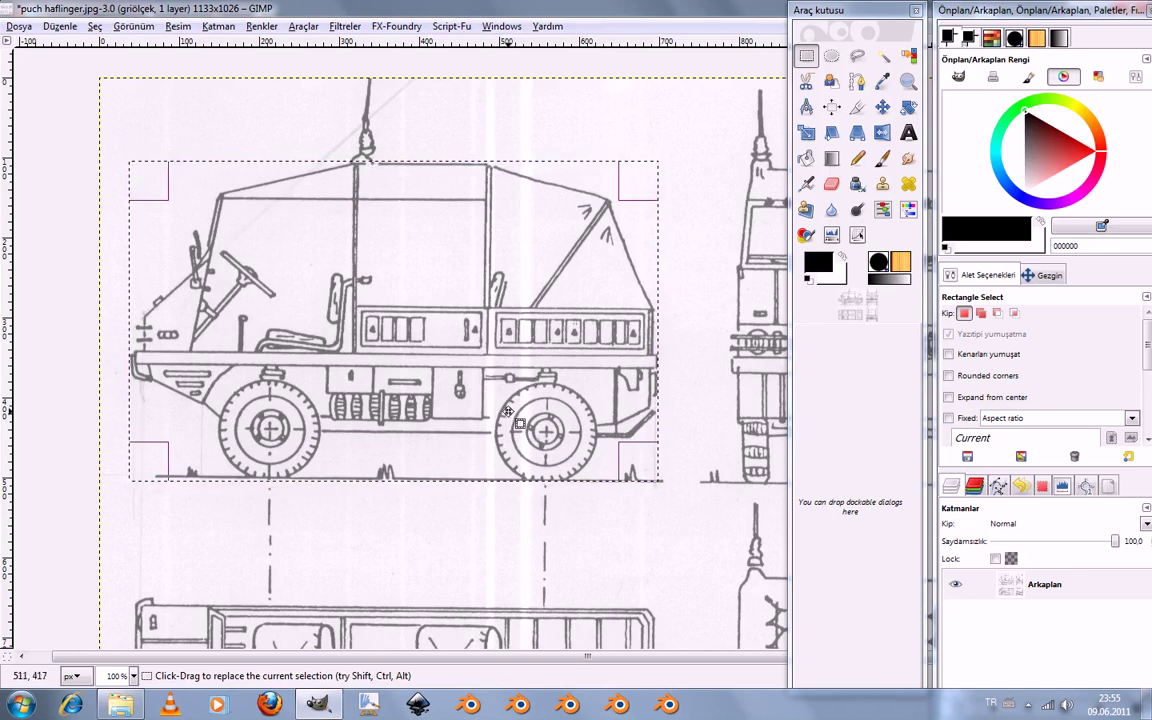
{"action": "scroll", "coordinate": [411, 333], "scroll_direction": "up", "scroll_amount": 1}
{"action": "scroll", "coordinate": [411, 333], "scroll_direction": "down", "scroll_amount": 1}
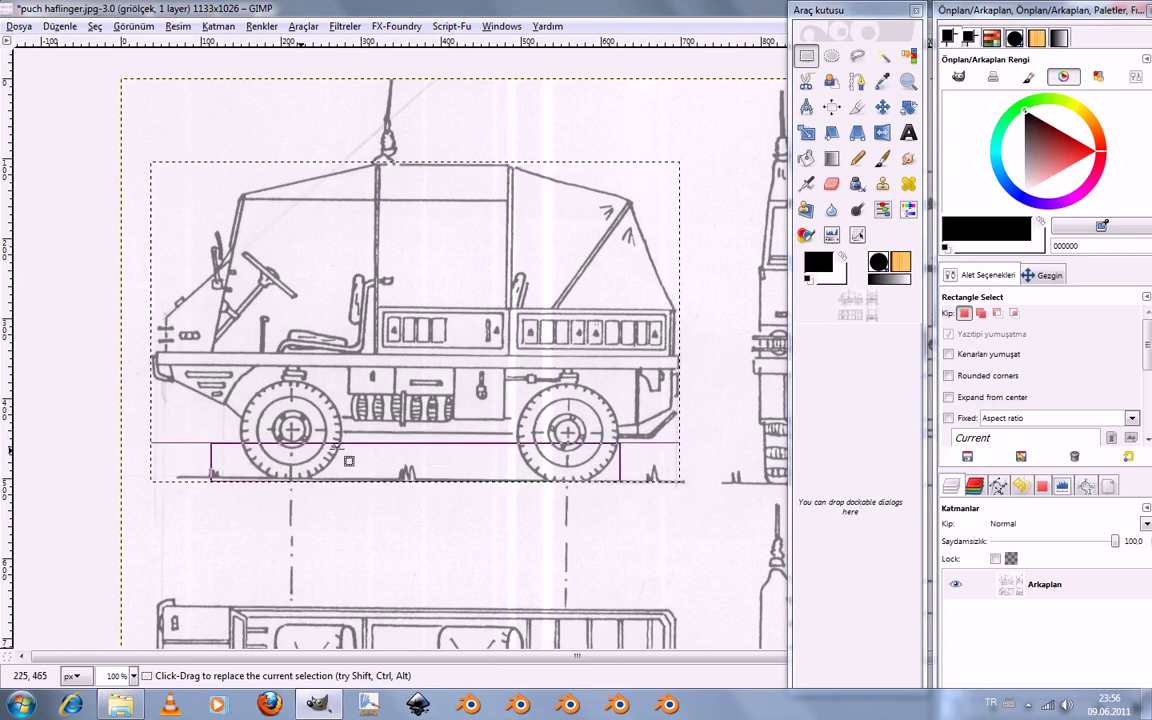
{"action": "scroll", "coordinate": [483, 308], "scroll_direction": "down", "scroll_amount": 3}
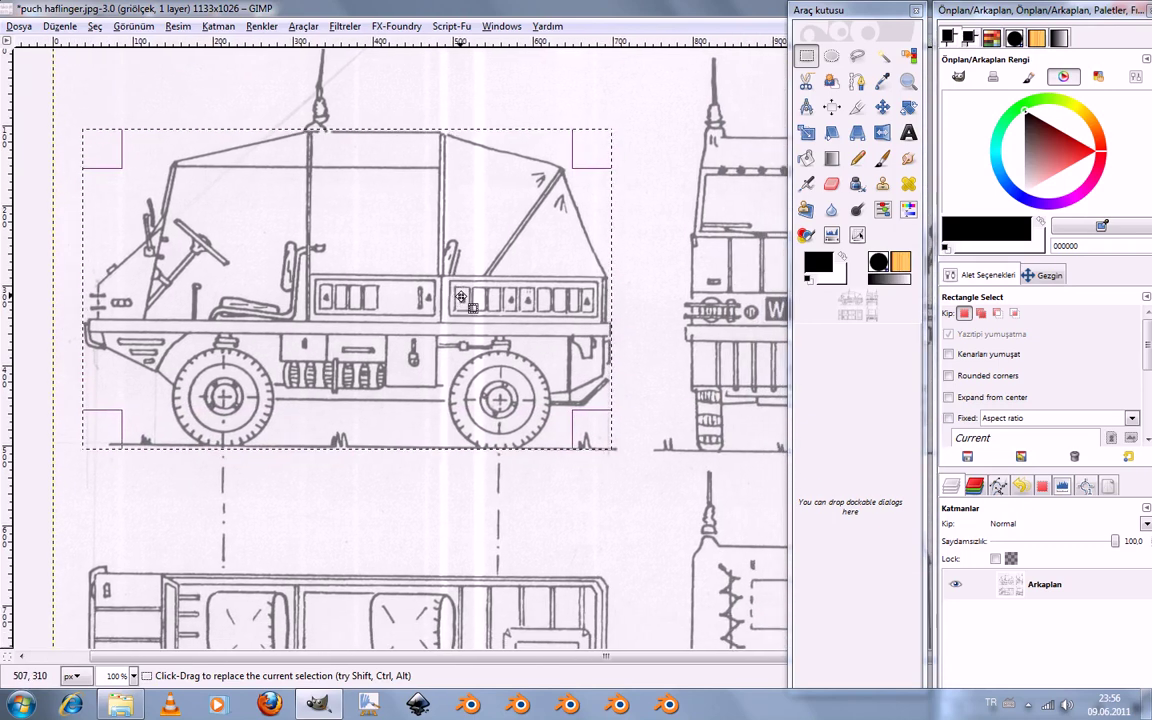
- Remove the side-view rectangle using Select > None
{"action": "left_click", "coordinate": [95, 26]}
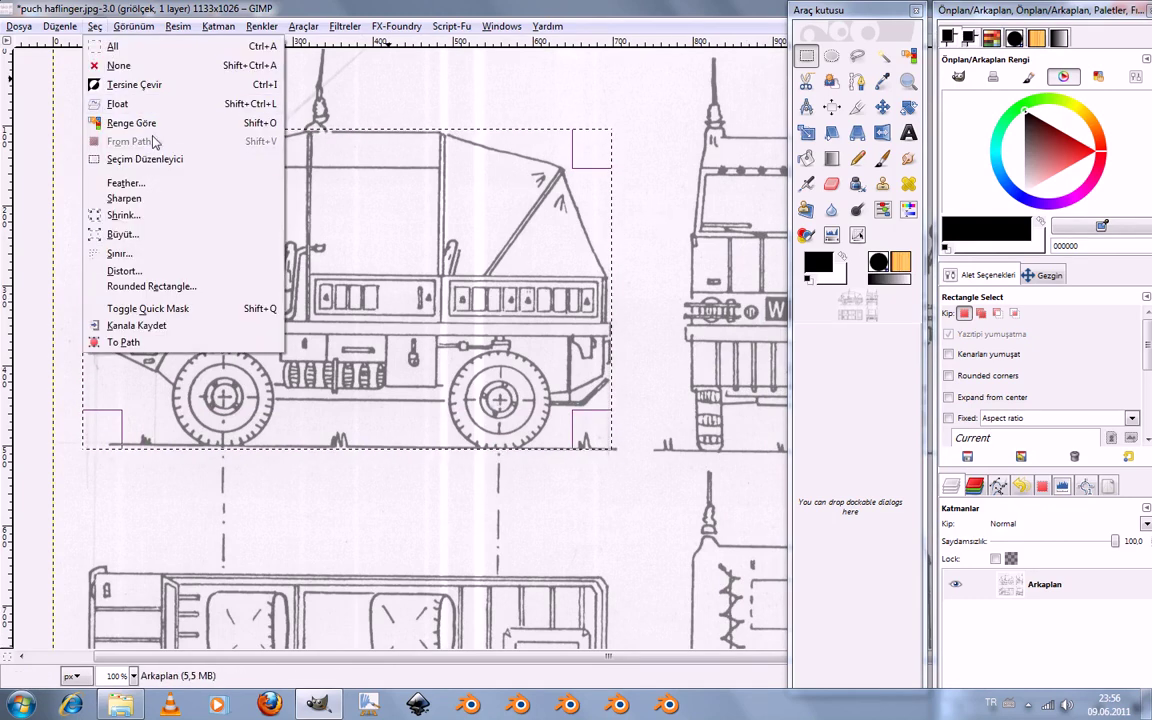
{"action": "left_click", "coordinate": [117, 65]}
{"action": "scroll", "coordinate": [426, 317], "scroll_direction": "up", "scroll_amount": 2}
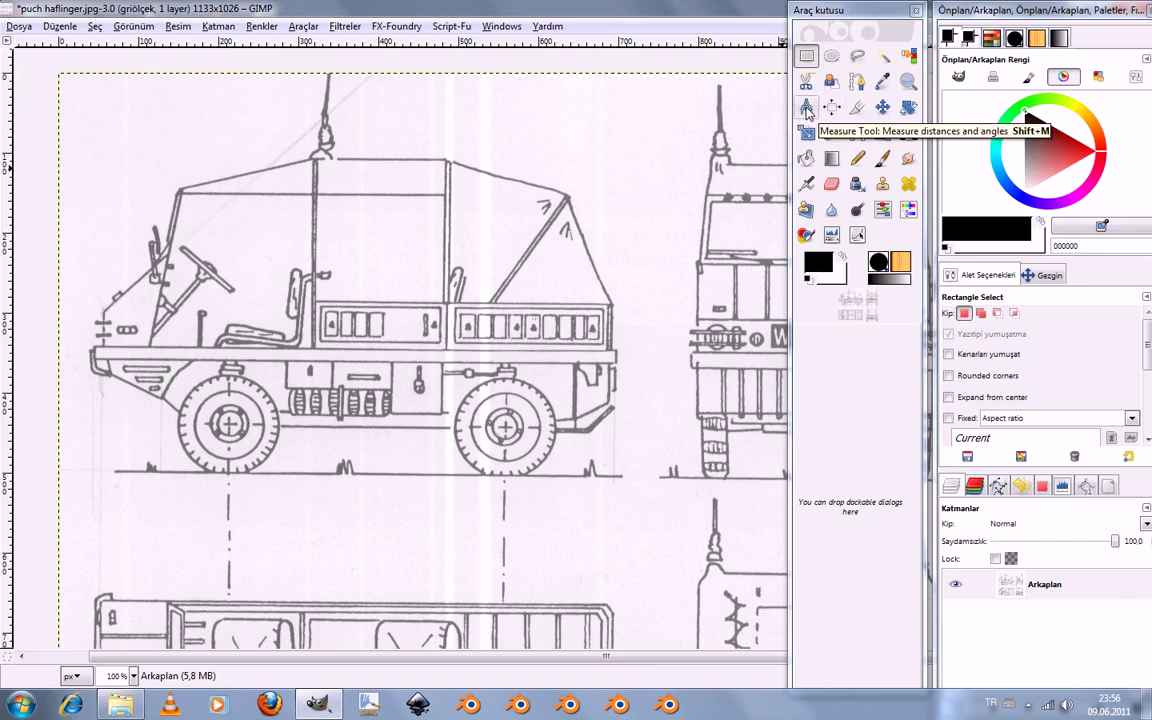
- Measure the side view's ground line: 660 pixels long, tilted 0.69°
{"action": "left_click", "coordinate": [807, 108]}
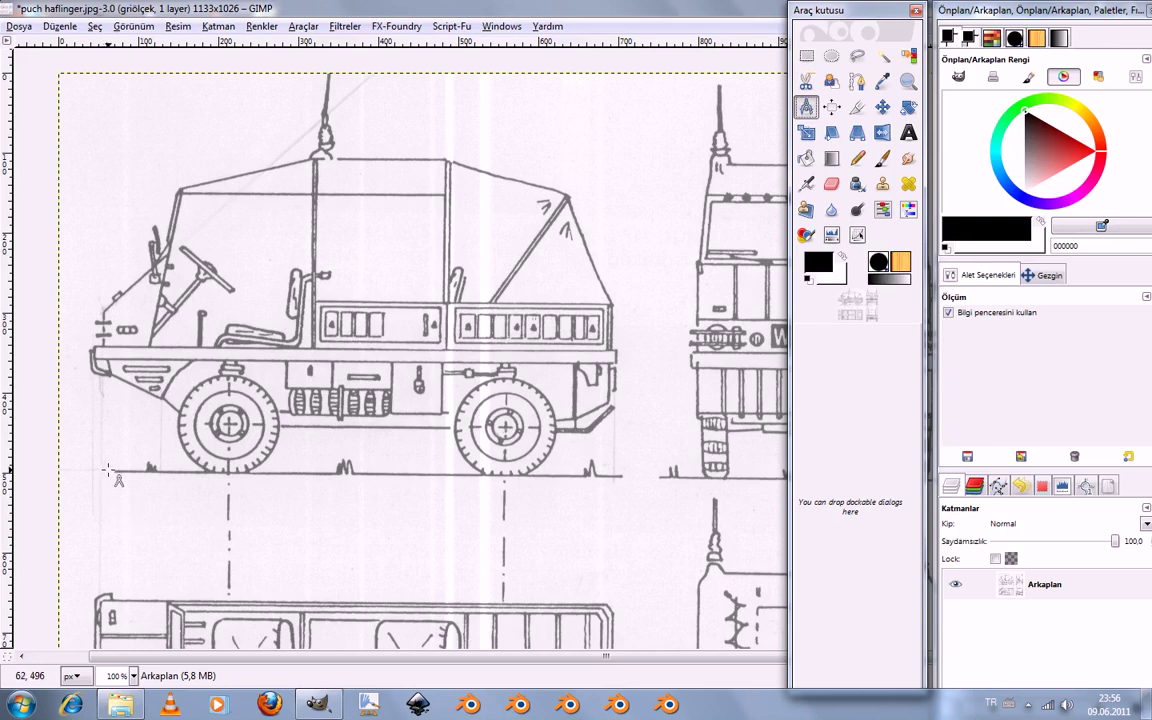
{"action": "left_click_drag", "start_coordinate": [108, 470], "coordinate": [636, 477]}
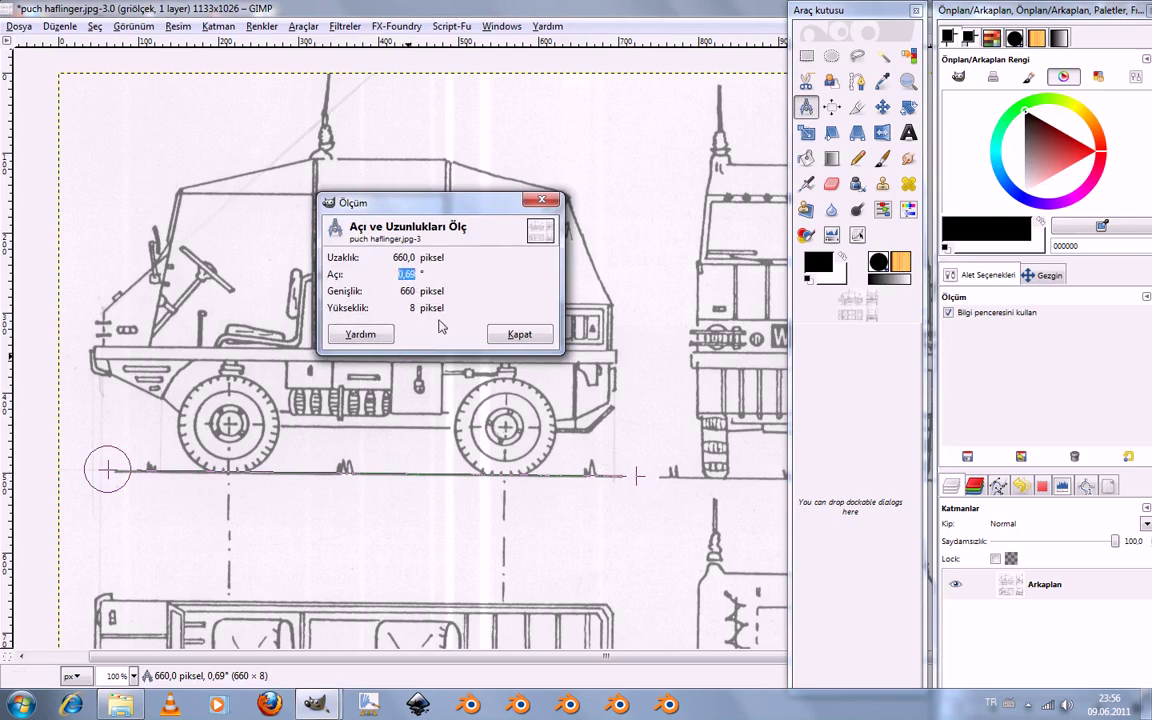
{"action": "left_click", "coordinate": [519, 337]}
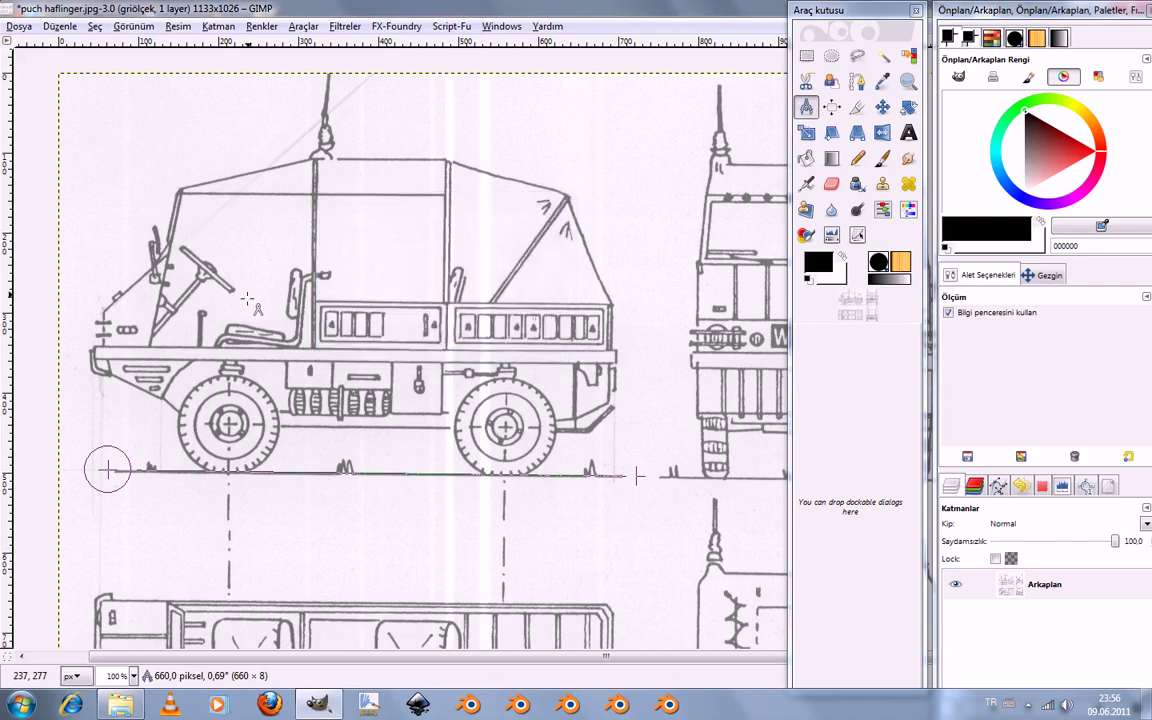
{"action": "left_click", "coordinate": [907, 108]}
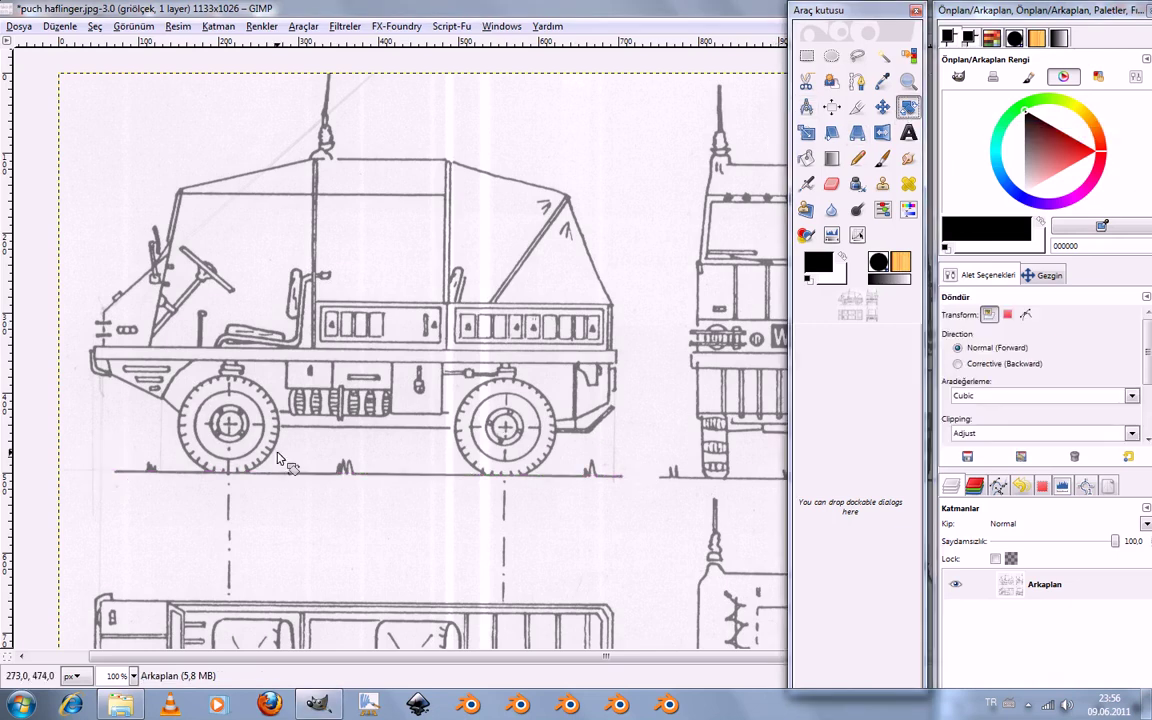
- Rotate the blueprint by -0.69° so the ground line sits level
{"action": "left_click", "coordinate": [506, 324]}
{"action": "type", "text": "-,69"}
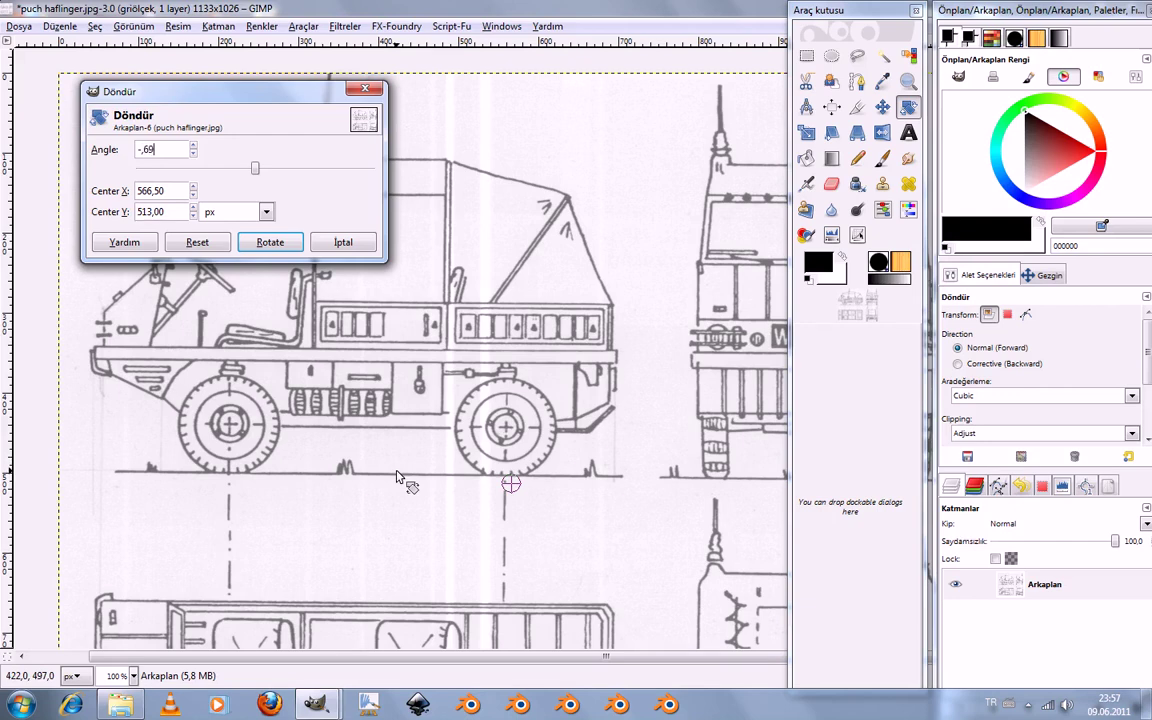
{"action": "left_click", "coordinate": [269, 244]}
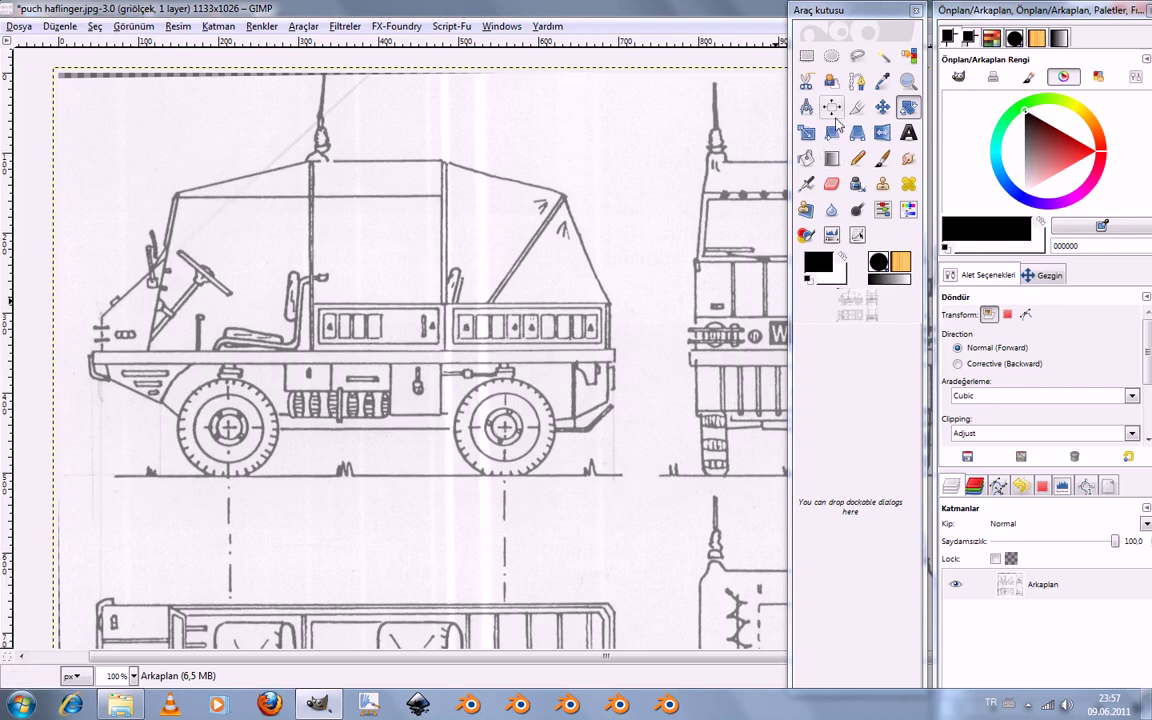
{"action": "key", "text": "r"}
{"action": "left_click_drag", "start_coordinate": [652, 156], "coordinate": [81, 476]}
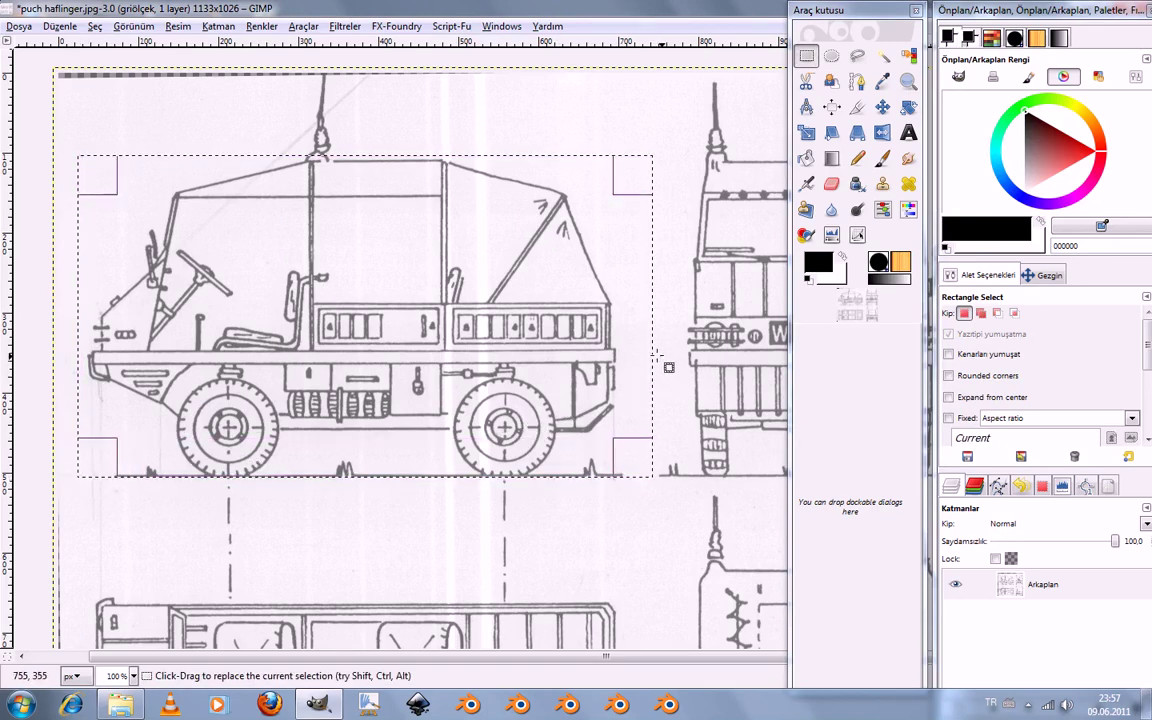
{"action": "left_click_drag", "start_coordinate": [645, 358], "coordinate": [598, 350]}
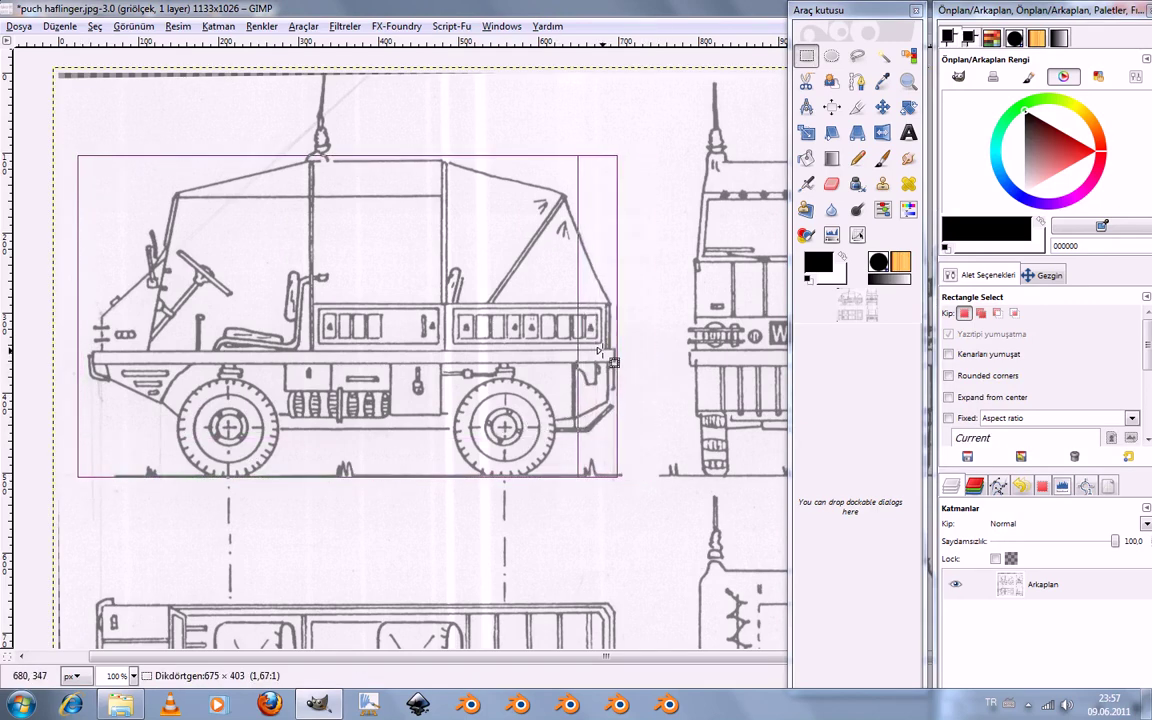
{"action": "left_click_drag", "start_coordinate": [100, 325], "coordinate": [110, 325]}
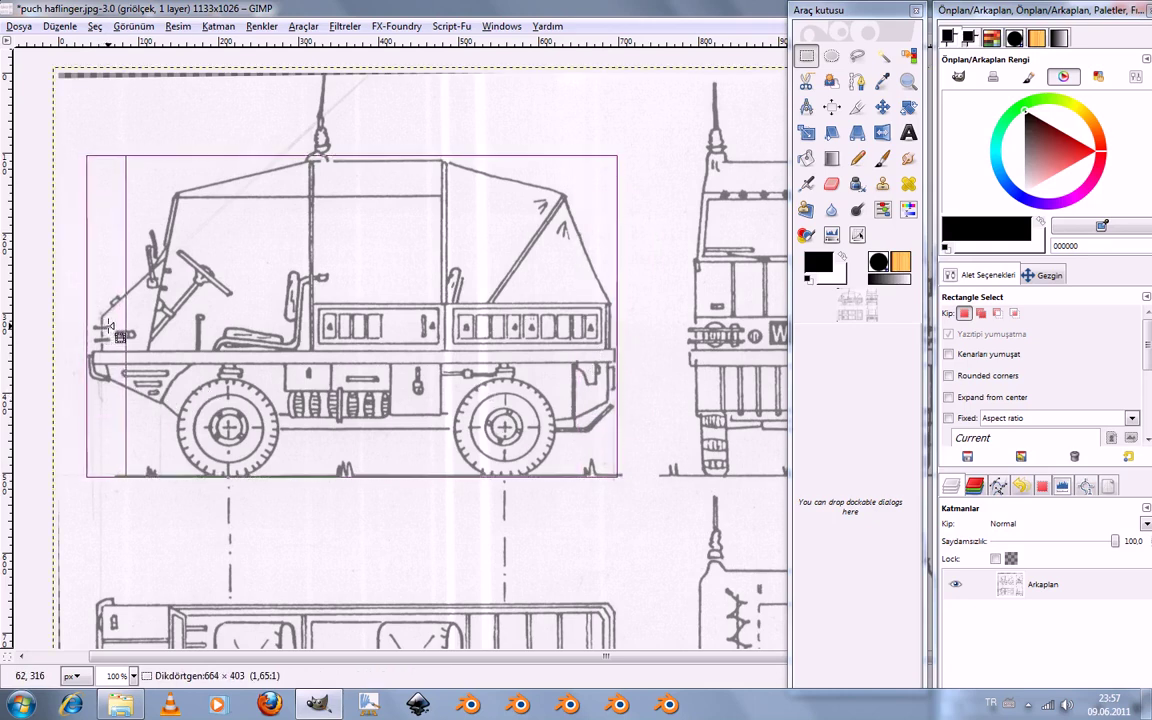
{"action": "left_click_drag", "start_coordinate": [385, 157], "coordinate": [385, 161]}
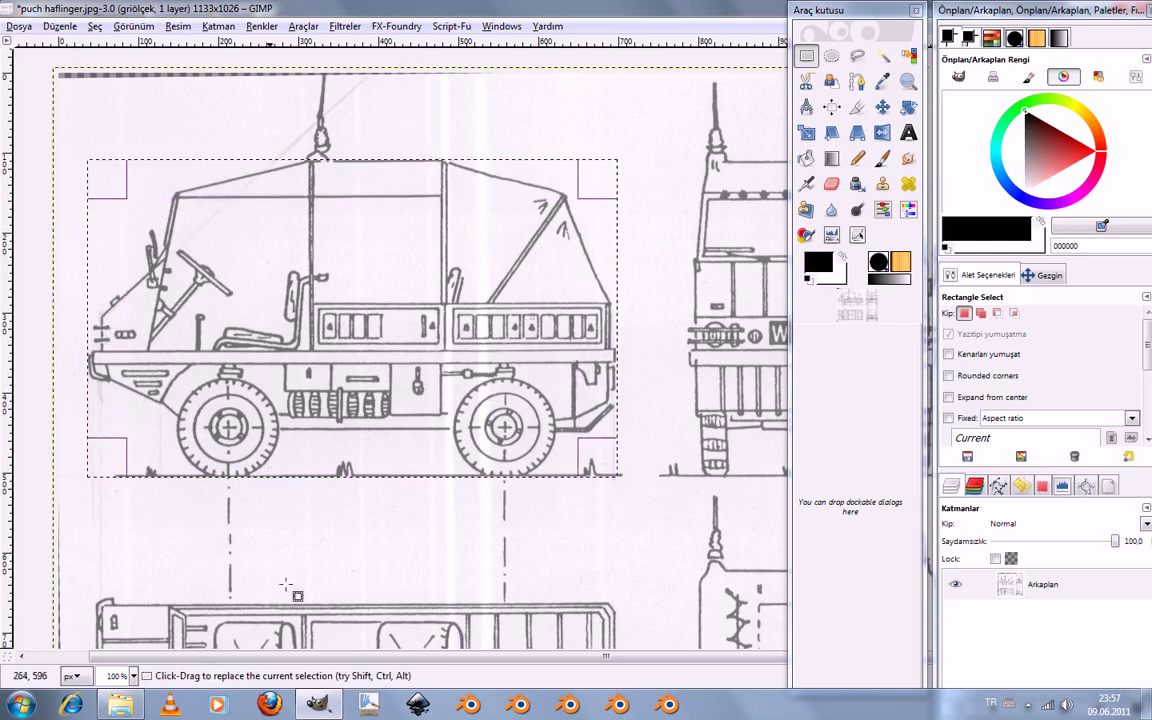
{"action": "left_click", "coordinate": [379, 458]}
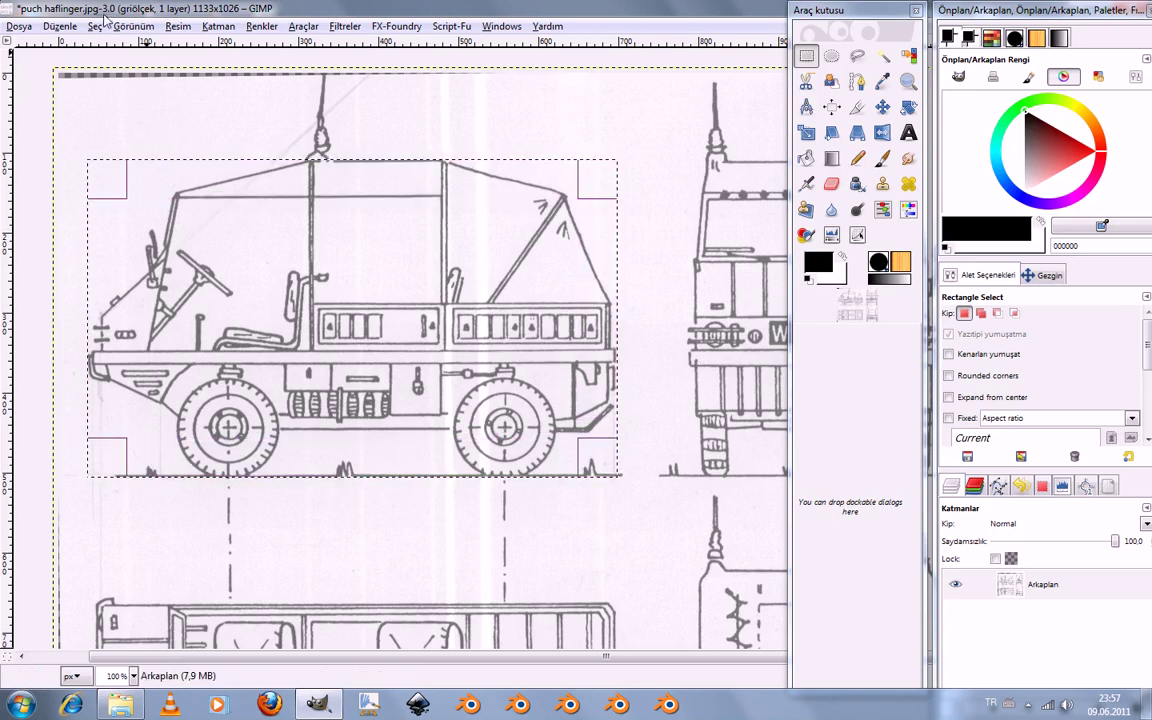
{"action": "left_click", "coordinate": [98, 26]}
{"action": "left_click", "coordinate": [120, 92]}
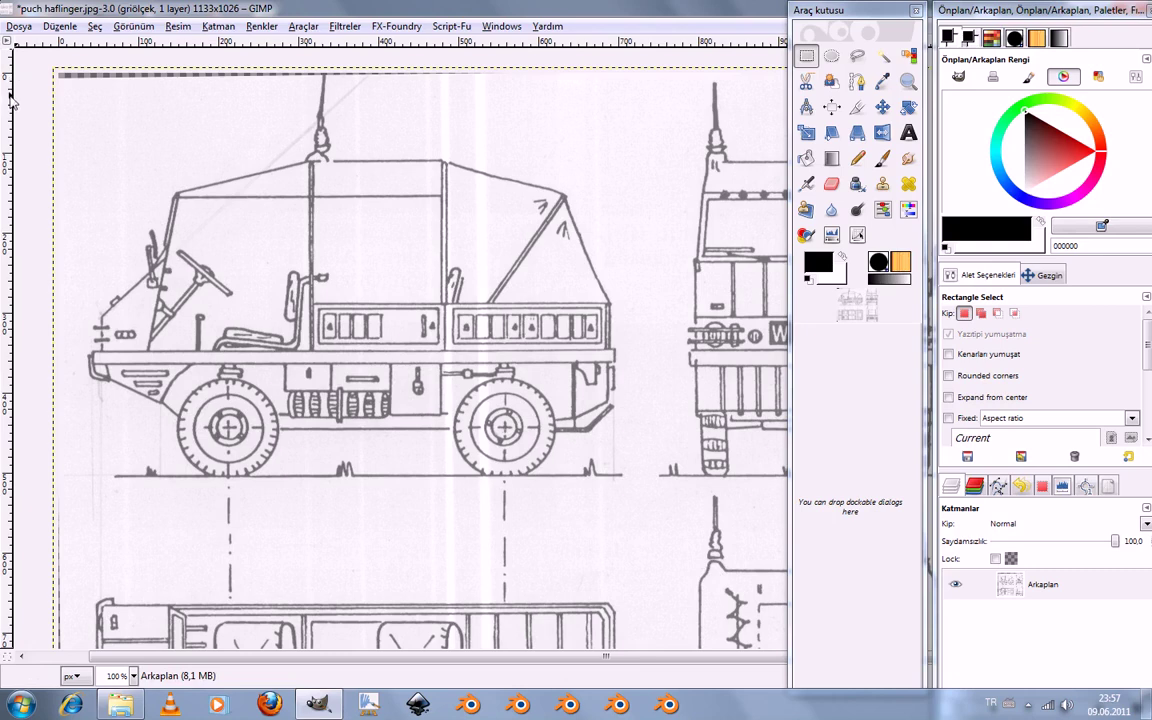
- Place vertical guides at the vehicle's front and rear, horizontal guides at roof and ground line
{"action": "left_click_drag", "start_coordinate": [8, 117], "coordinate": [90, 145]}
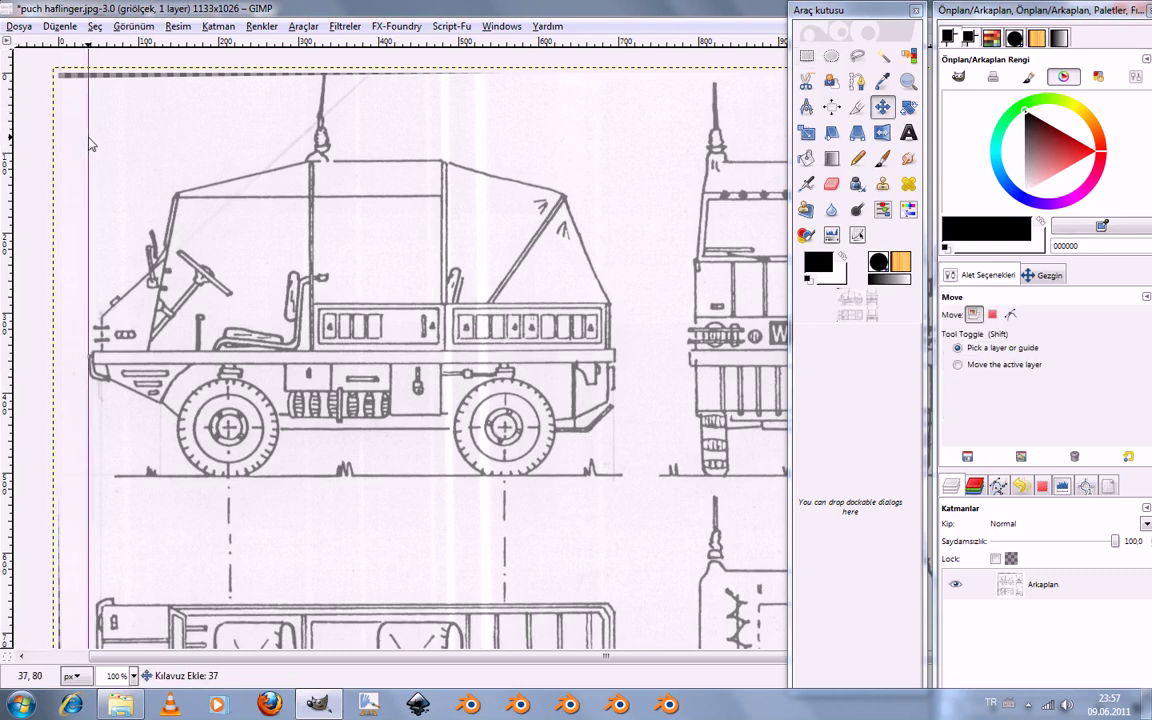
{"action": "left_click_drag", "start_coordinate": [90, 145], "coordinate": [88, 135]}
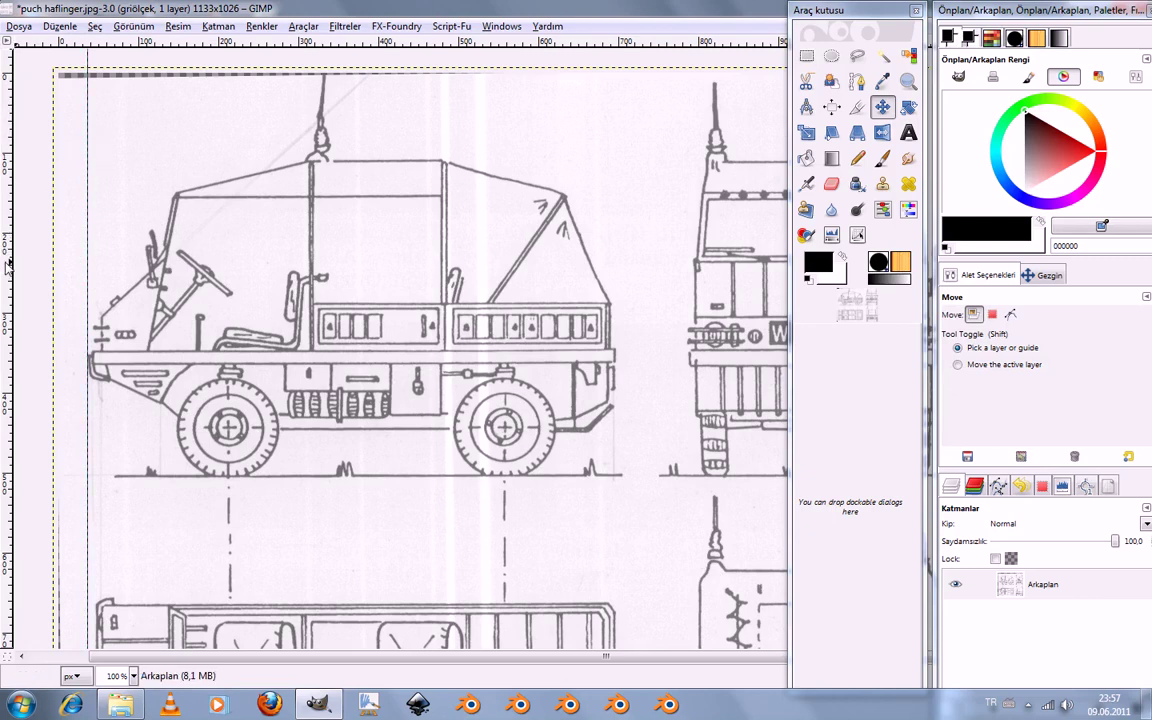
{"action": "left_click_drag", "start_coordinate": [8, 262], "coordinate": [250, 287]}
{"action": "left_click_drag", "start_coordinate": [559, 292], "coordinate": [616, 294]}
{"action": "left_click_drag", "start_coordinate": [238, 45], "coordinate": [254, 160]}
{"action": "mouse_move", "coordinate": [250, 47]}
{"action": "left_mouse_down"}
{"action": "mouse_move", "coordinate": [277, 484]}
{"action": "mouse_move", "coordinate": [271, 468]}
{"action": "left_mouse_up"}
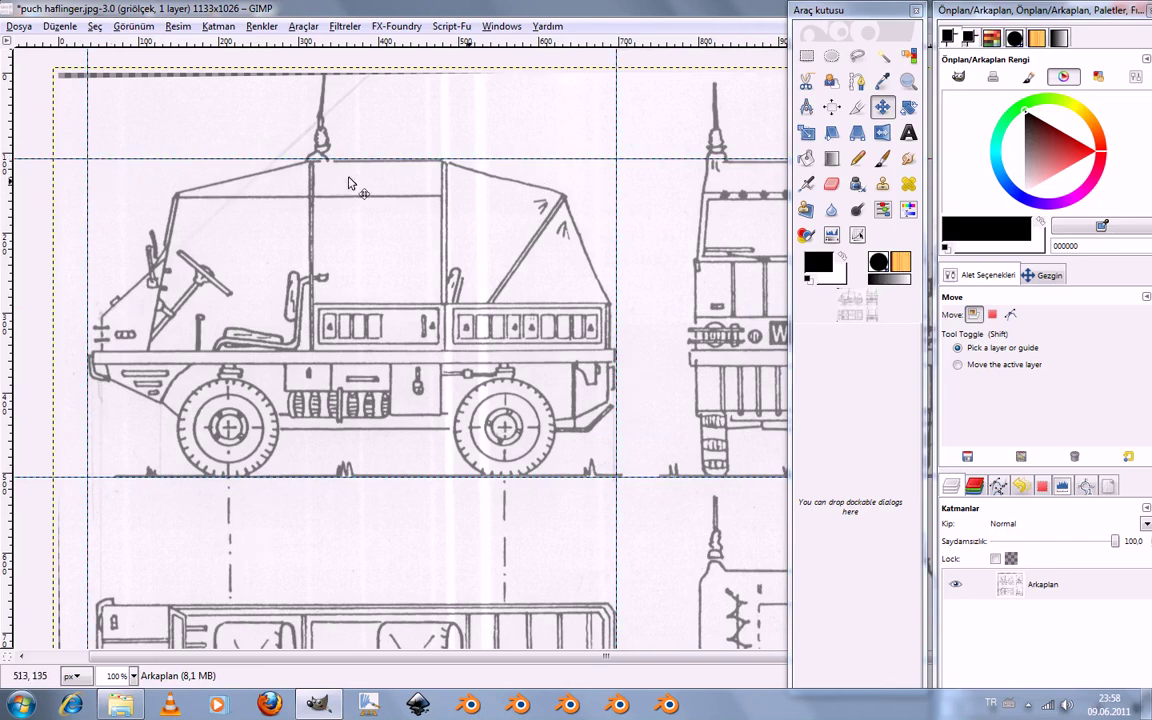
- Select the guide-bounded side view as a rectangle of about 684×398 px
{"action": "key", "text": "r"}
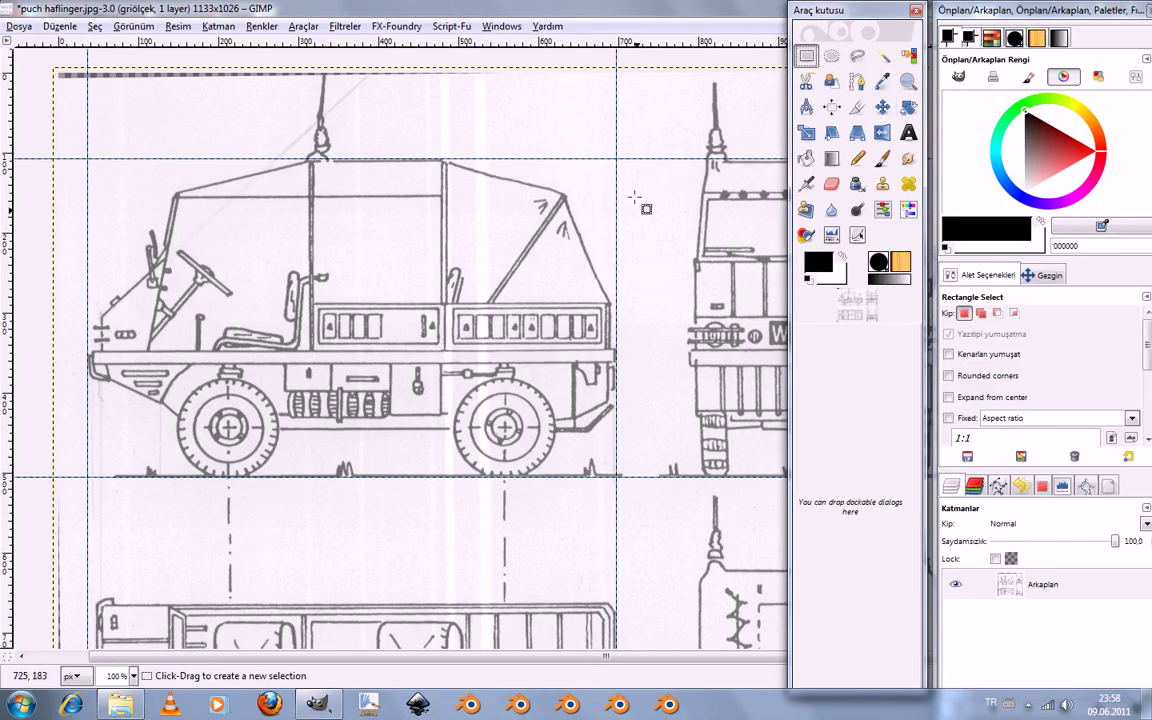
{"action": "left_click_drag", "start_coordinate": [607, 158], "coordinate": [86, 478]}
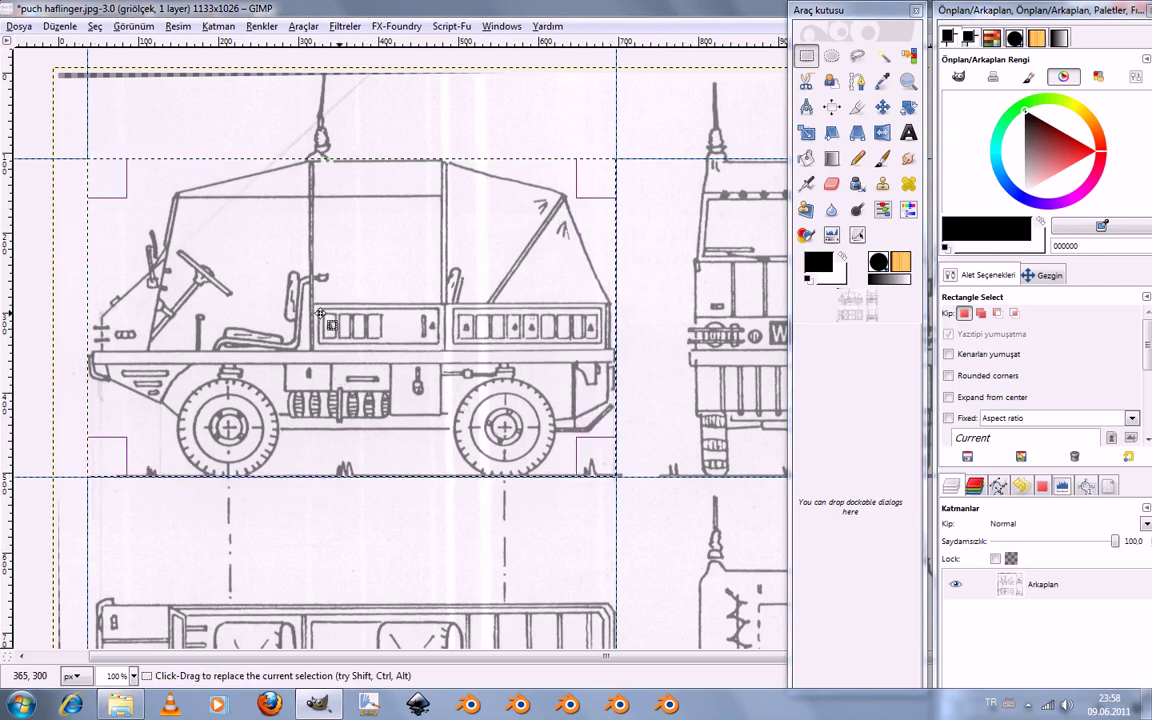
{"action": "left_click_drag", "start_coordinate": [355, 360], "coordinate": [444, 351]}
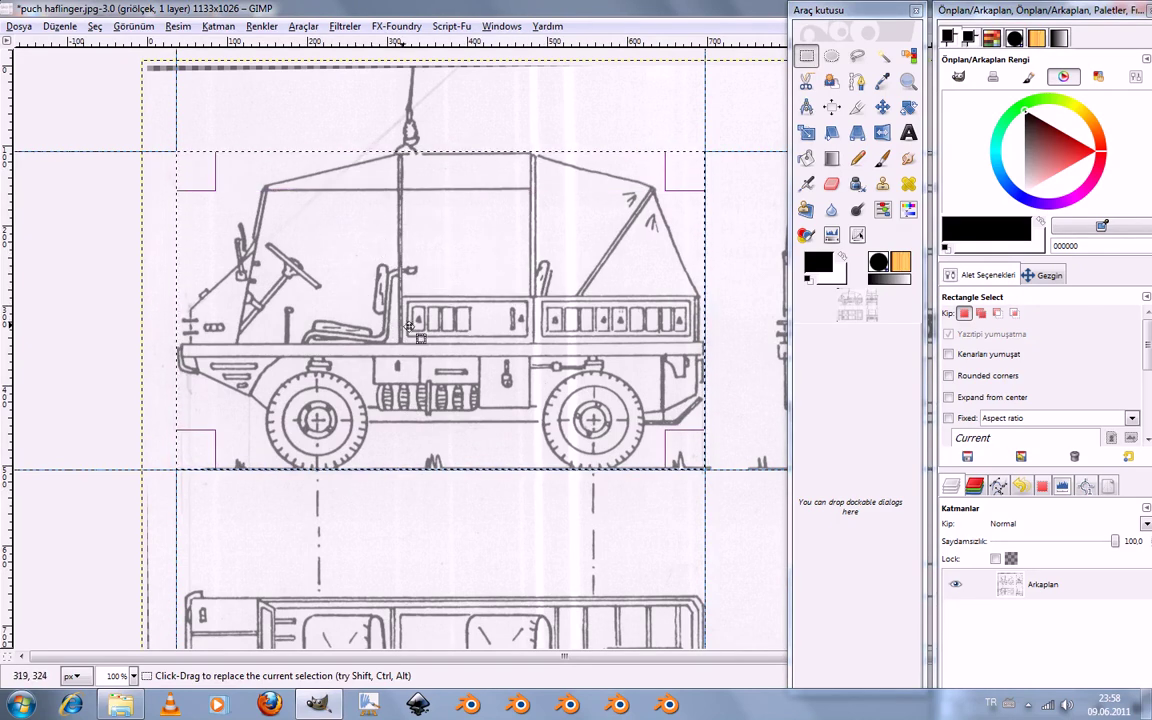
- Copy the visible selection and paste it as a new 661×398 px image
{"action": "right_click", "coordinate": [445, 288]}
{"action": "mouse_move", "coordinate": [484, 319]}
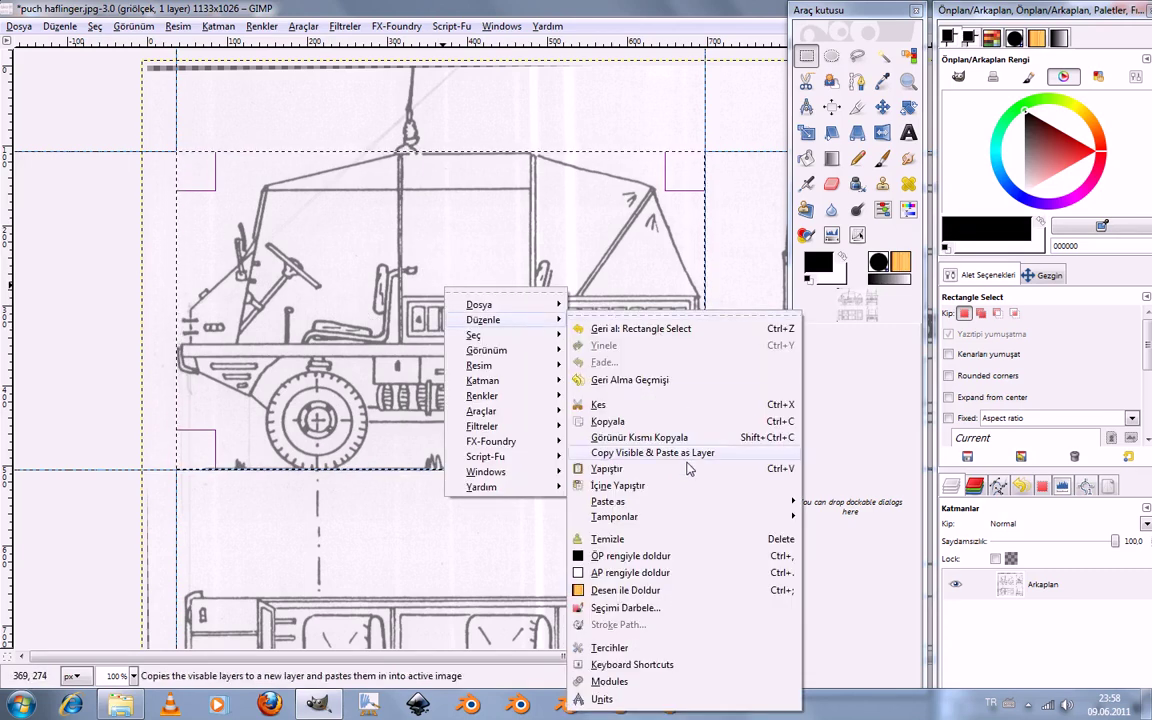
{"action": "left_click", "coordinate": [680, 437]}
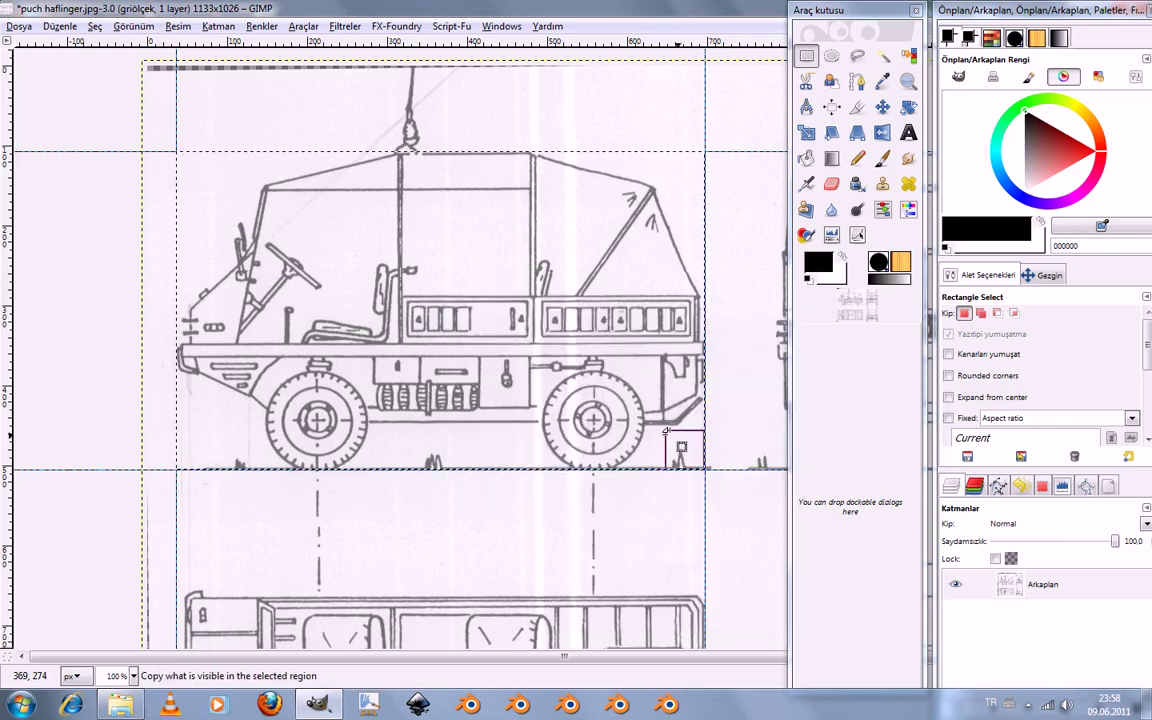
{"action": "right_click", "coordinate": [426, 299]}
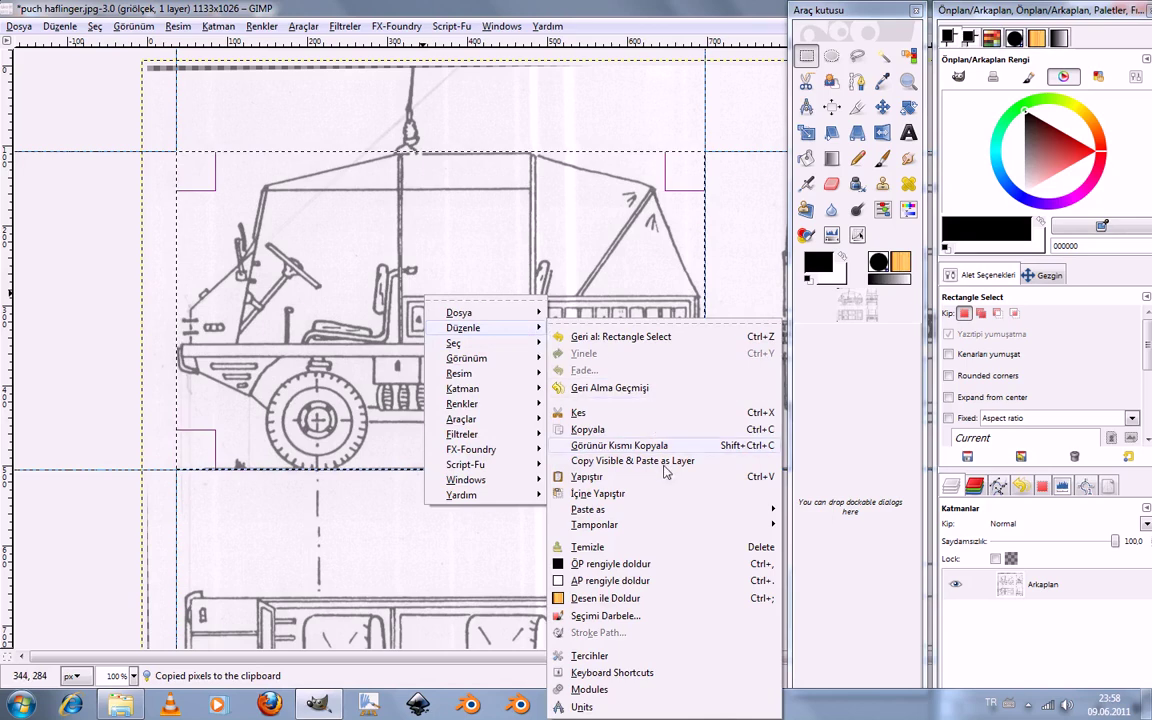
{"action": "mouse_move", "coordinate": [588, 509]}
{"action": "left_click", "coordinate": [893, 520]}
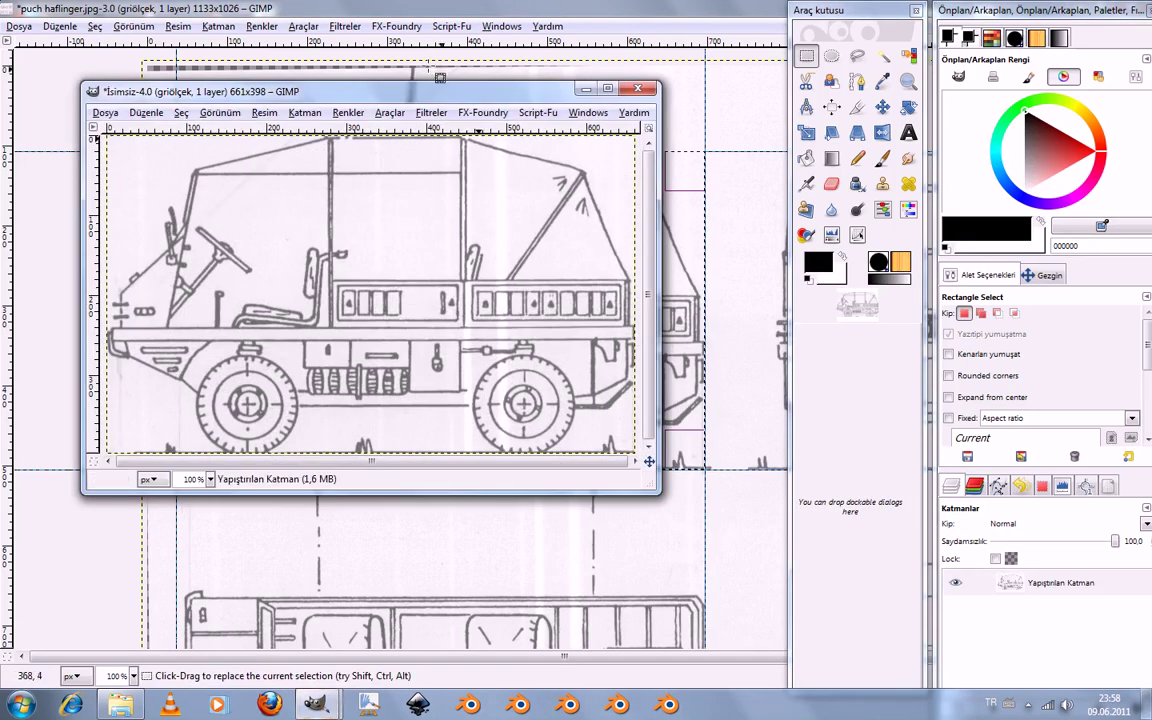
- Enlarge the new side-view image window and bring up File > Save As
{"action": "left_click_drag", "start_coordinate": [645, 484], "coordinate": [779, 597]}
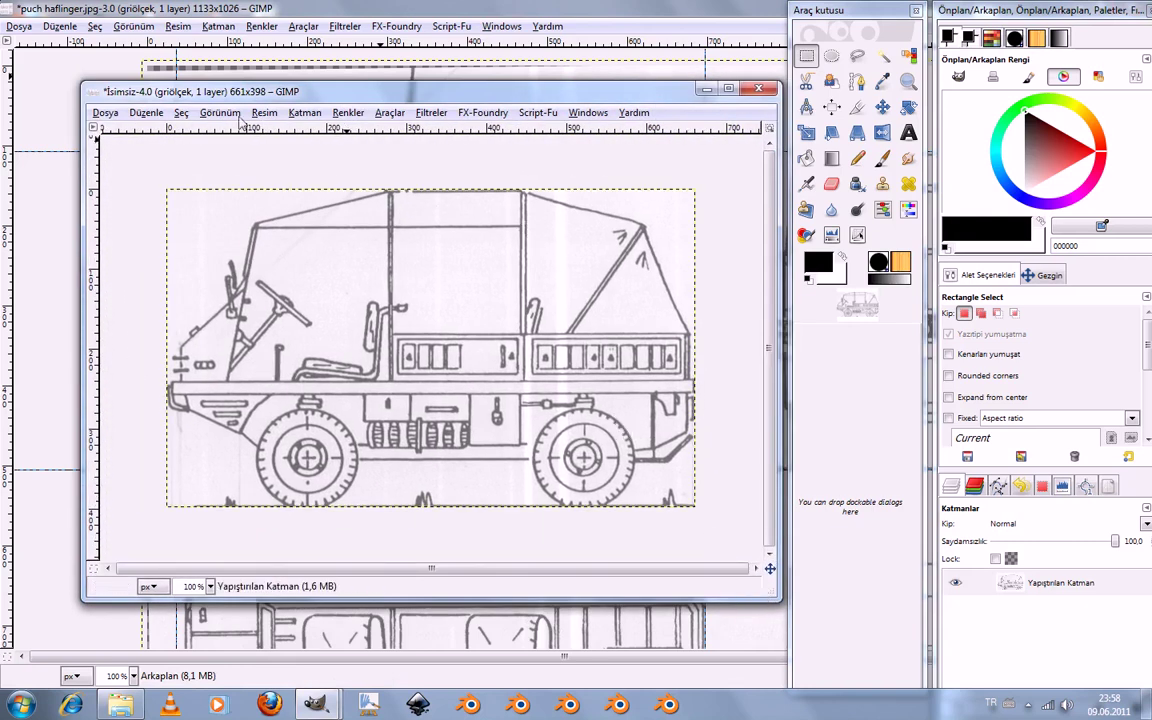
{"action": "left_click", "coordinate": [103, 114]}
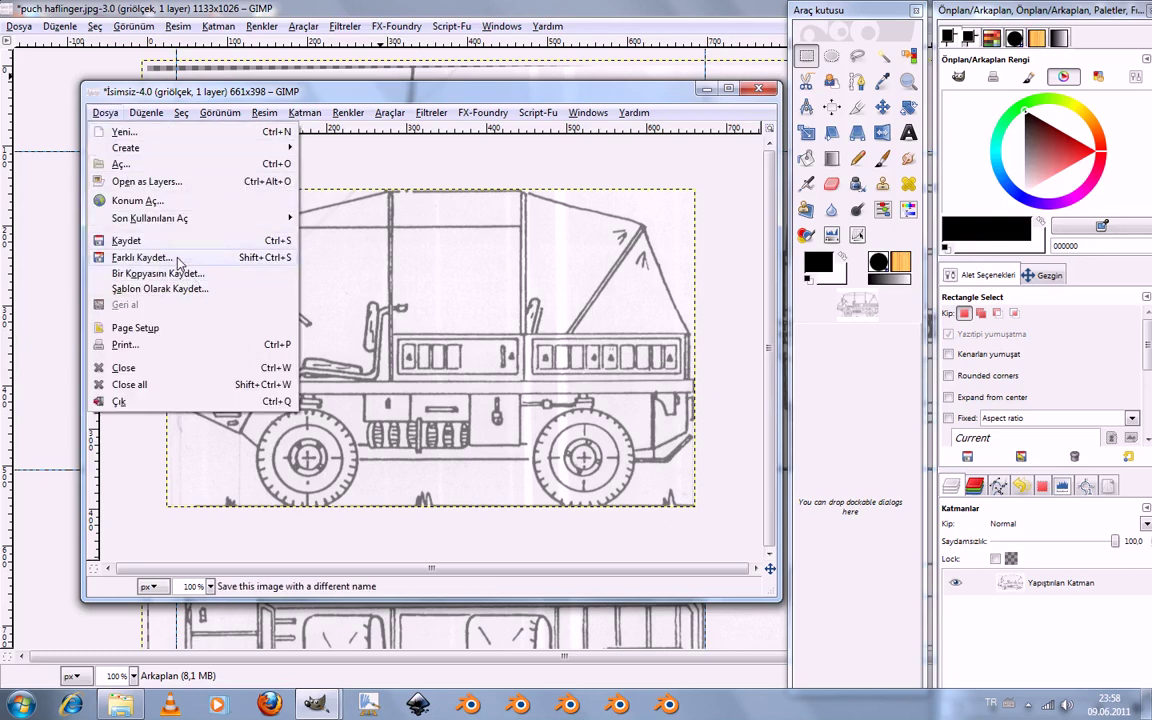
{"action": "left_click", "coordinate": [452, 135]}
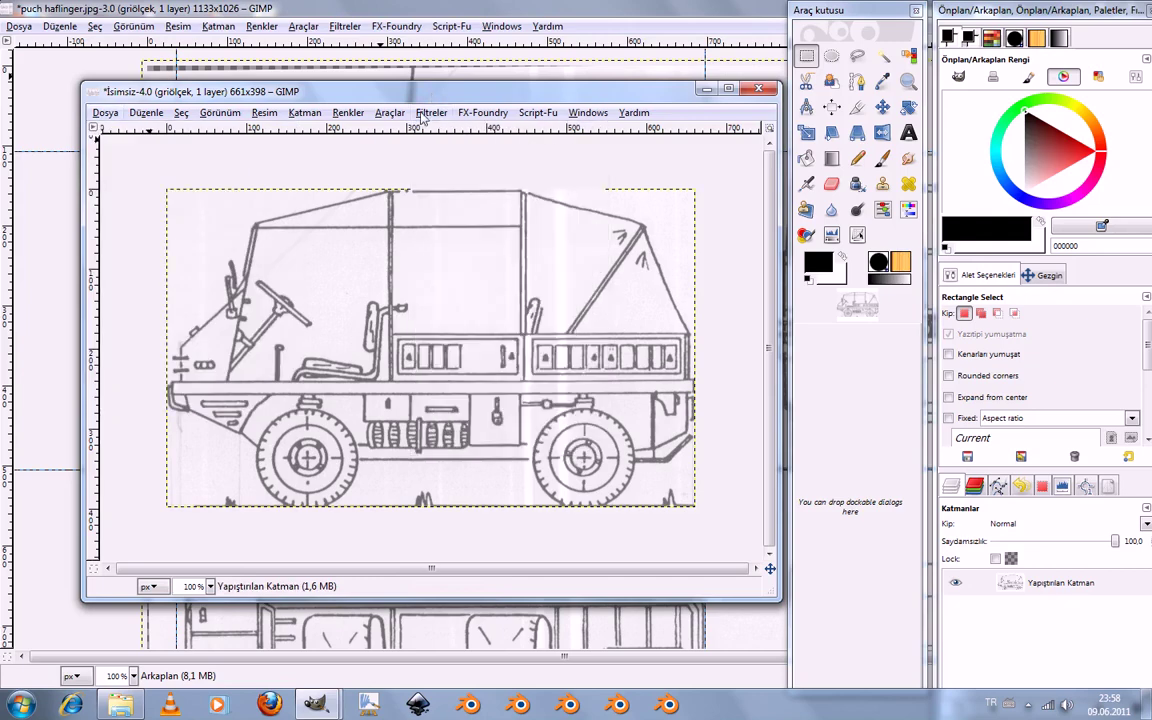
{"action": "left_click", "coordinate": [106, 112]}
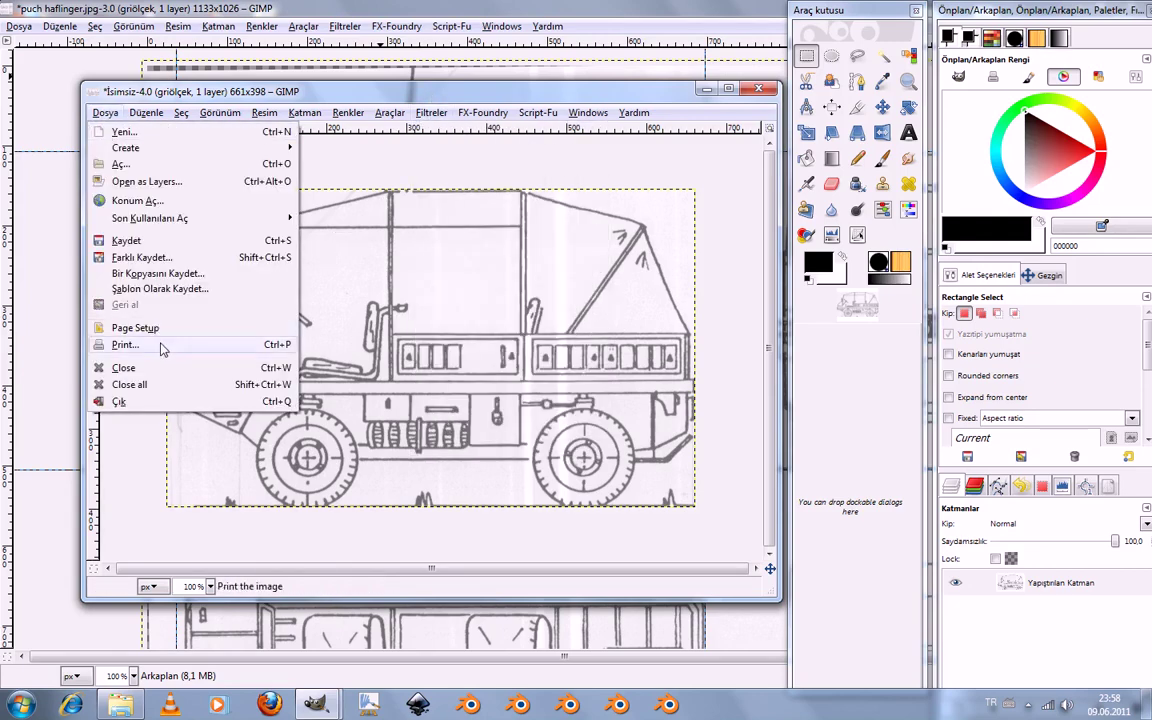
{"action": "left_click", "coordinate": [155, 258]}
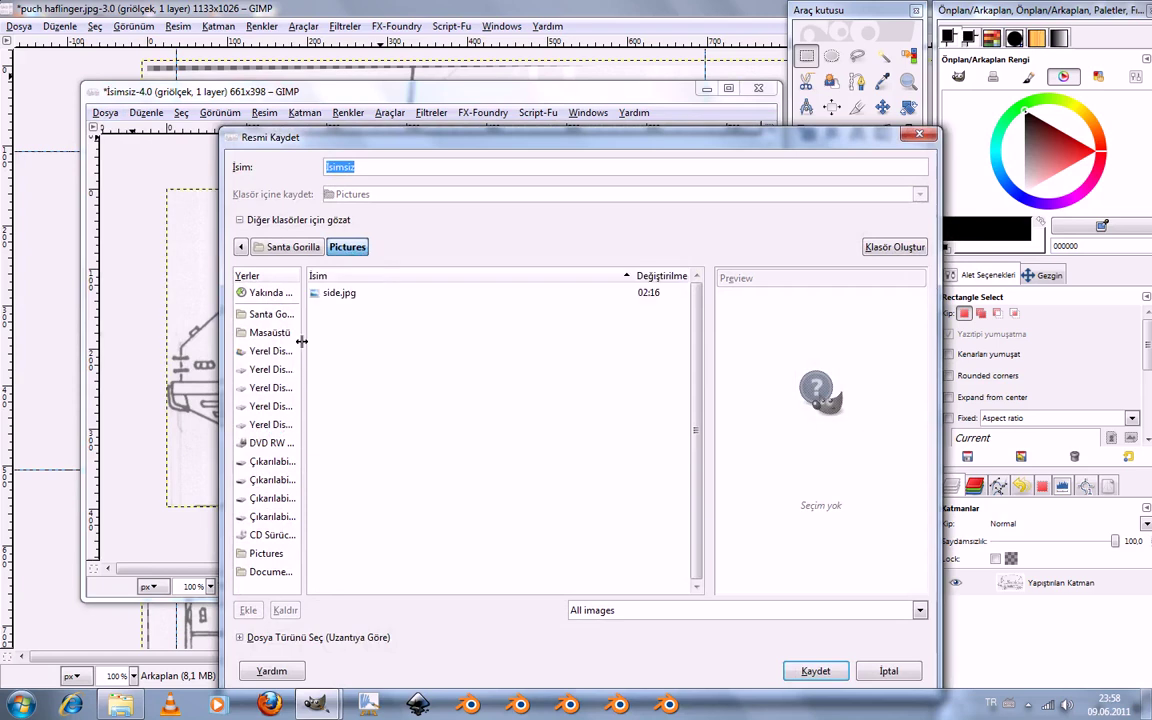
- Save the image to the Desktop as side.jpg at JPEG quality 85, then close it
{"action": "left_click_drag", "start_coordinate": [301, 341], "coordinate": [360, 339]}
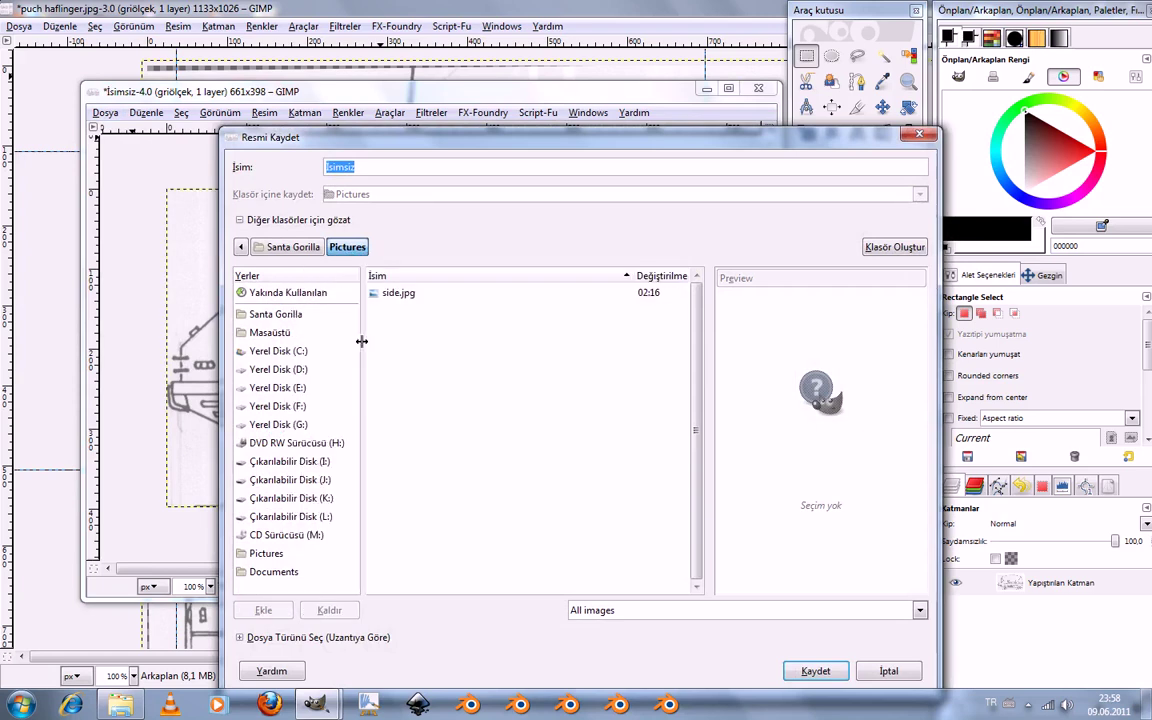
{"action": "left_click", "coordinate": [300, 332]}
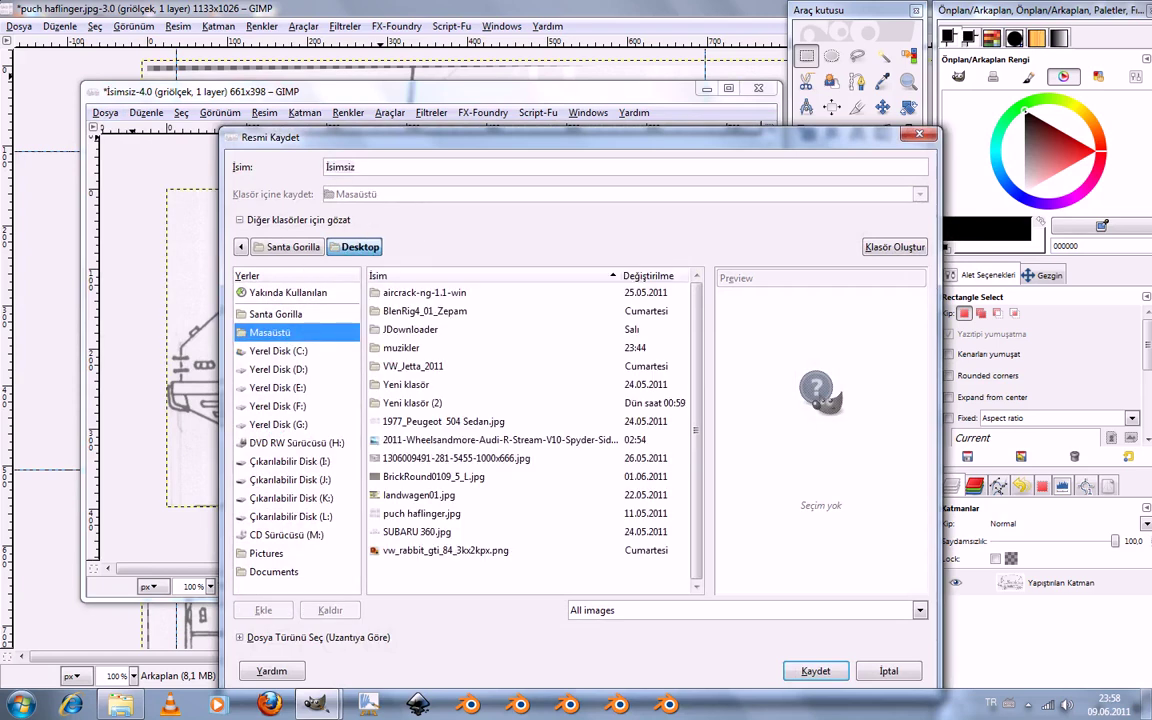
{"action": "type", "text": "side.jpg"}
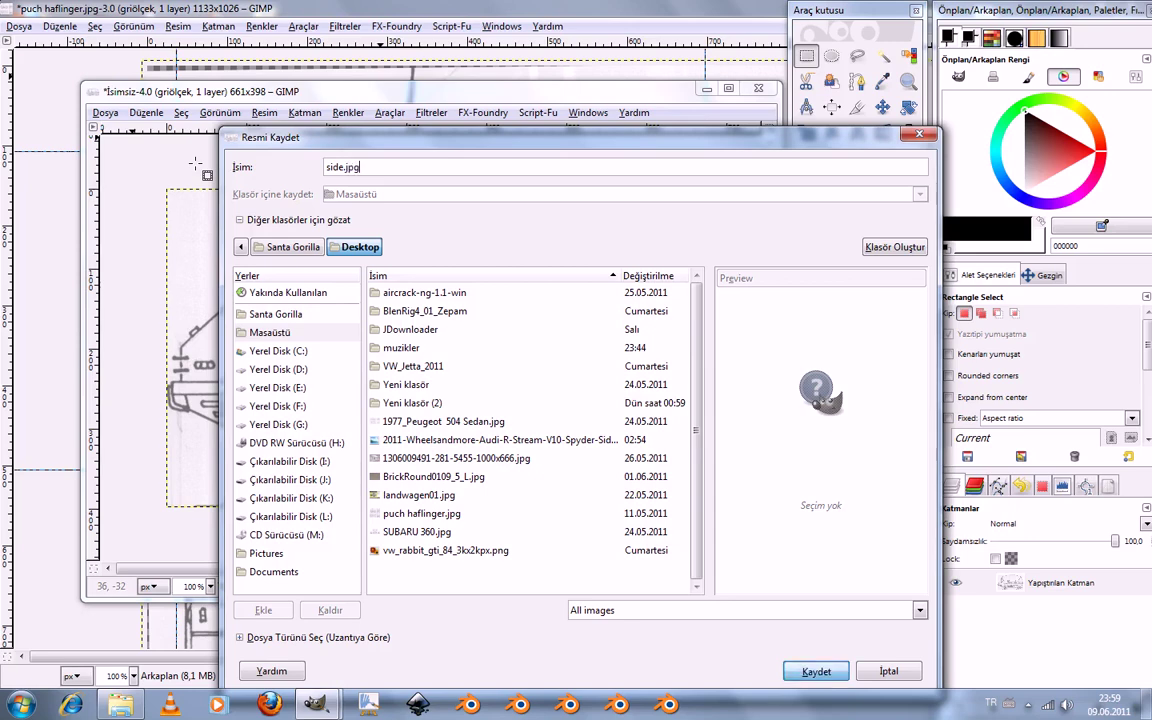
{"action": "key", "text": "Return"}
{"action": "left_click", "coordinate": [339, 277]}
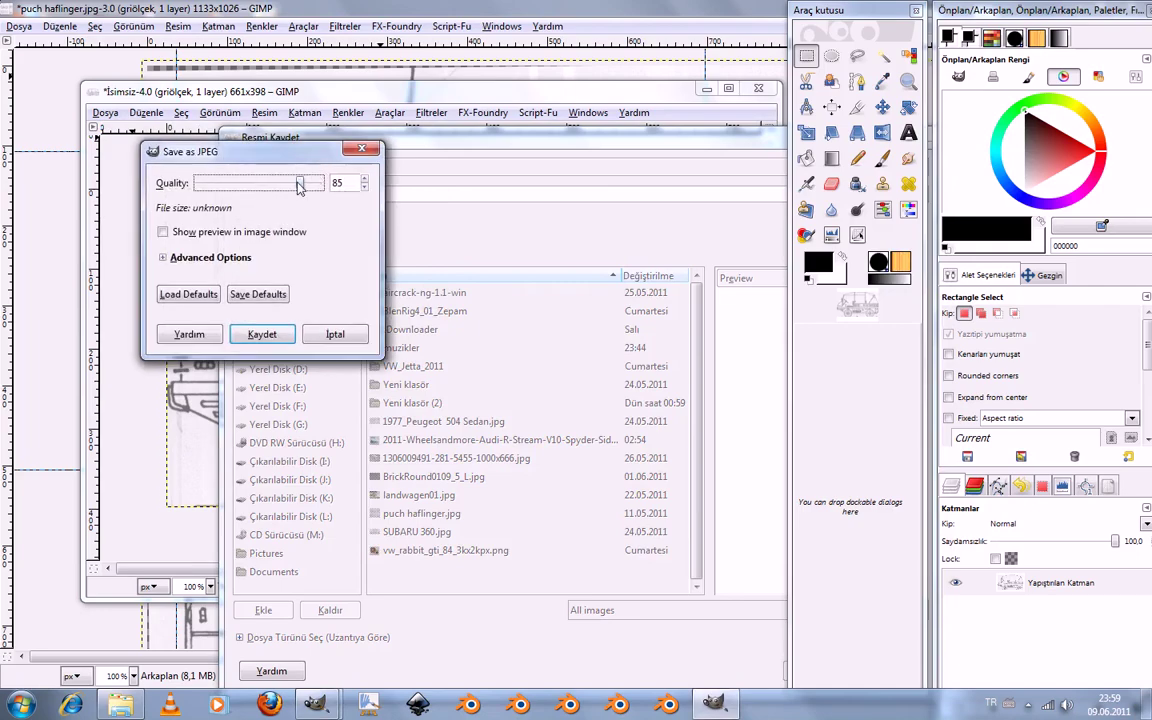
{"action": "left_click", "coordinate": [262, 334]}
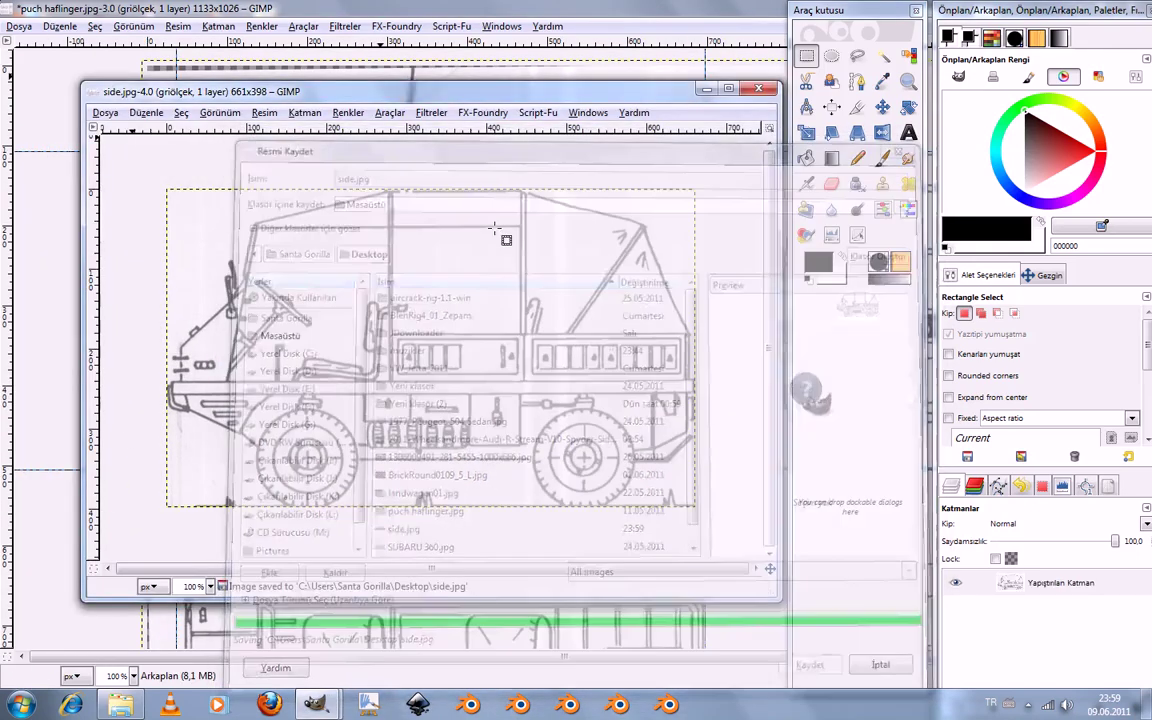
{"action": "left_click", "coordinate": [759, 89]}
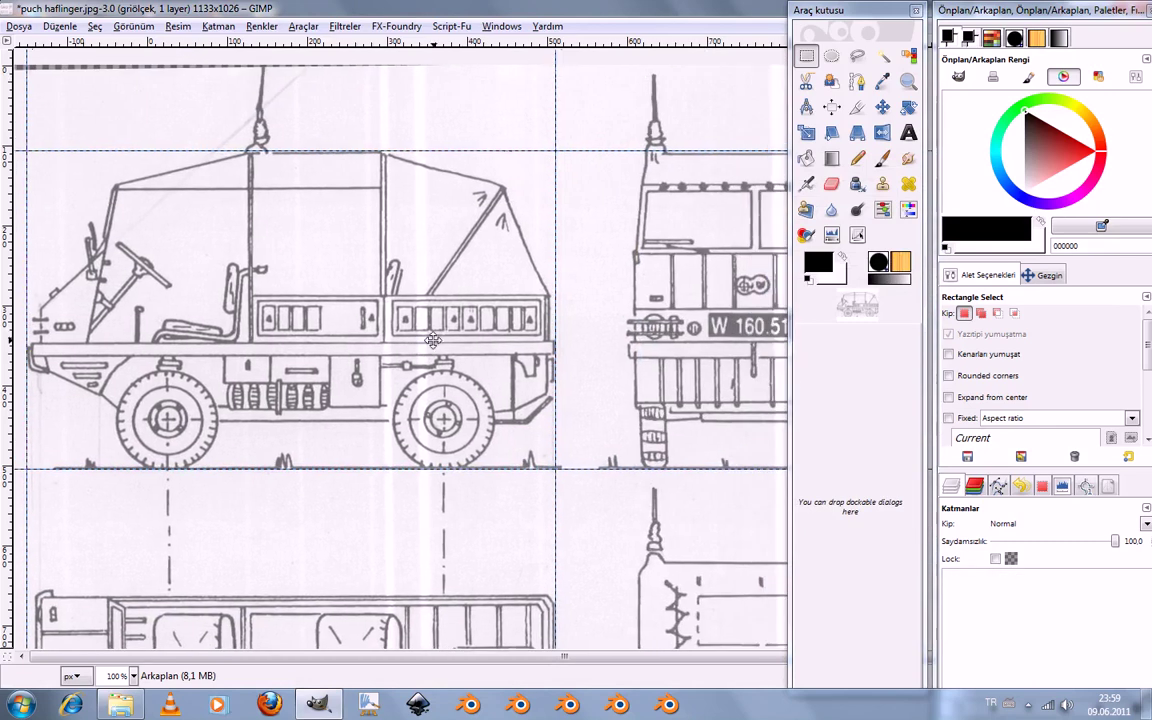